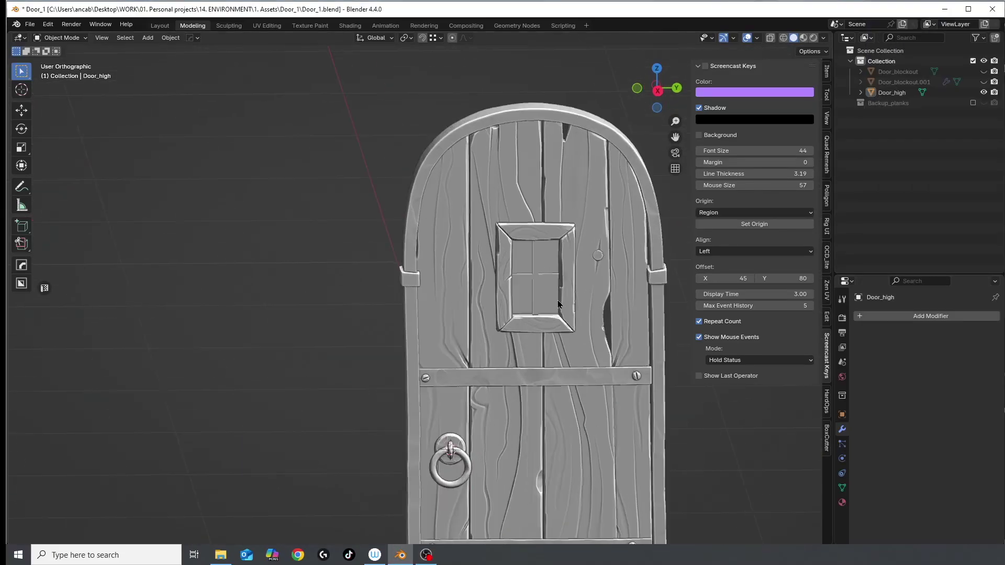
# Put the 3D cursor on the door window and add a plane there
pyautogui.scroll(-6, 537, 240)
pyautogui.hotkey('shift', 'space')
pyautogui.press('space')
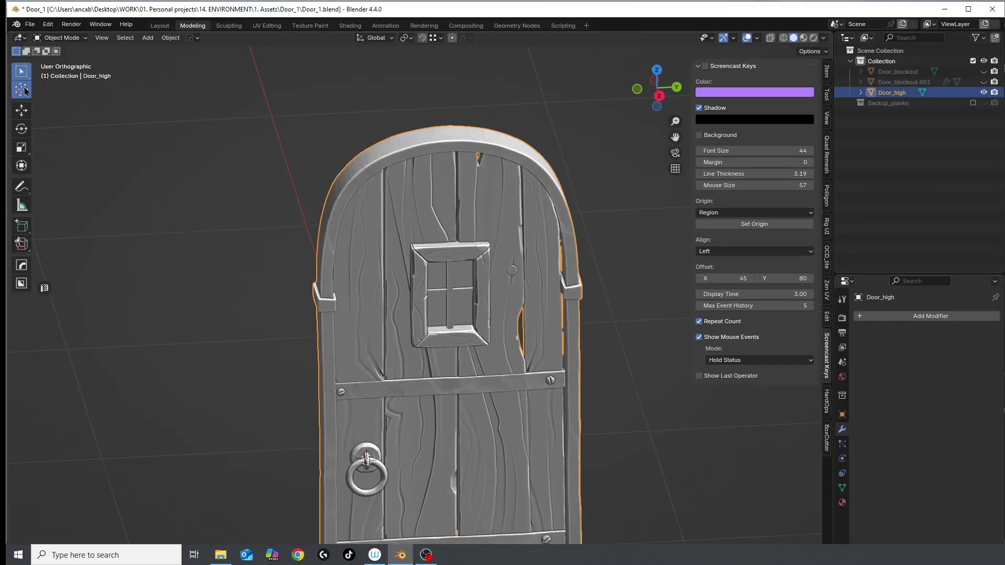
pyautogui.scroll(5, 419, 299)
pyautogui.hotkey('shift', 'a')
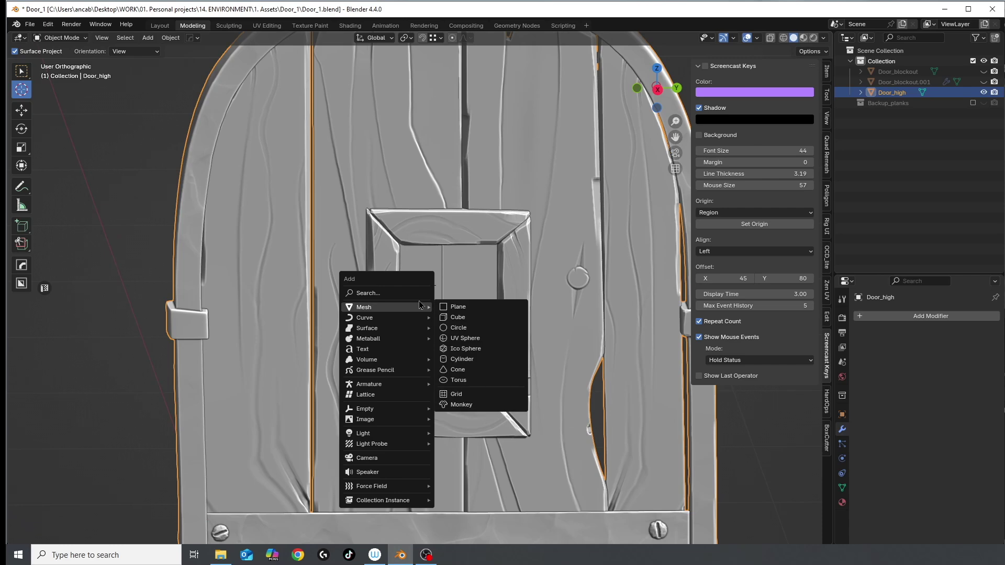
pyautogui.click(458, 307)
# Rotate the plane 90° on Y and scale it to 0.3 over the window pane
pyautogui.scroll(-8, 576, 363)
pyautogui.press('r')
pyautogui.press('y')
pyautogui.press('9')
pyautogui.press('0')
pyautogui.press('Return')
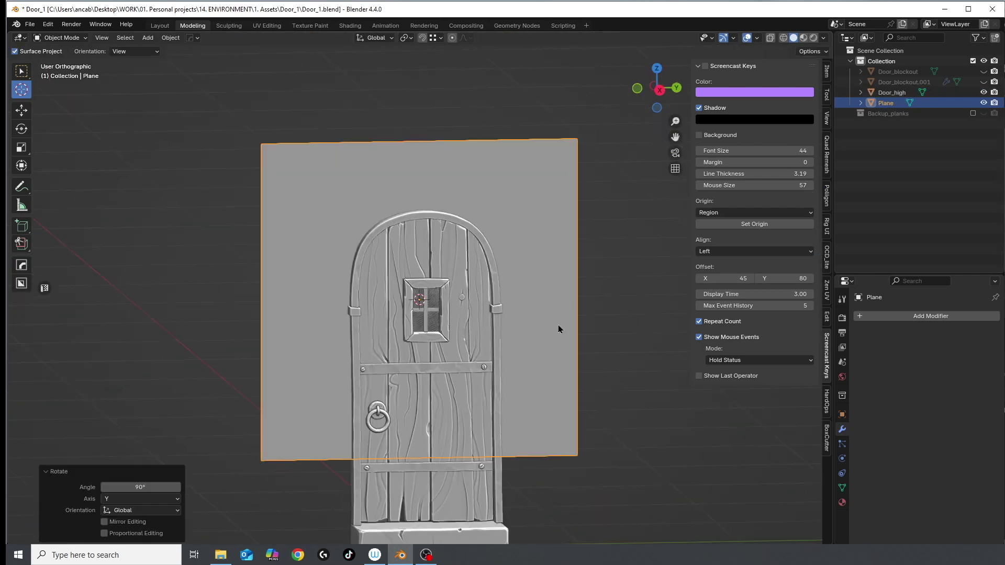
pyautogui.press('s')
pyautogui.press('0')
pyautogui.press('.')
pyautogui.press('0')
pyautogui.press('3')
pyautogui.press('Return')
# Add a Shrinkwrap modifier to the plane targeting Door_high
pyautogui.click(931, 317)
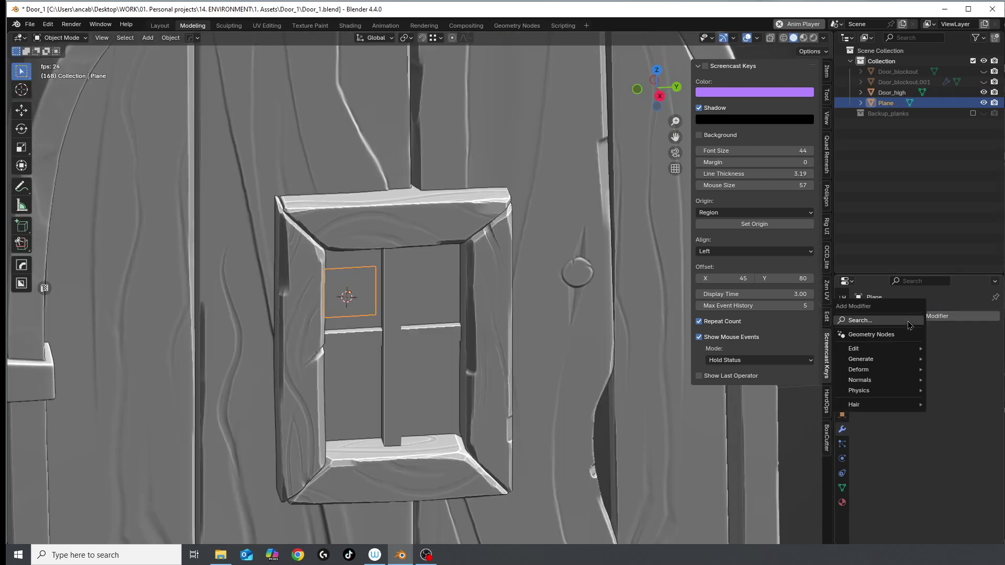
pyautogui.write('sh')
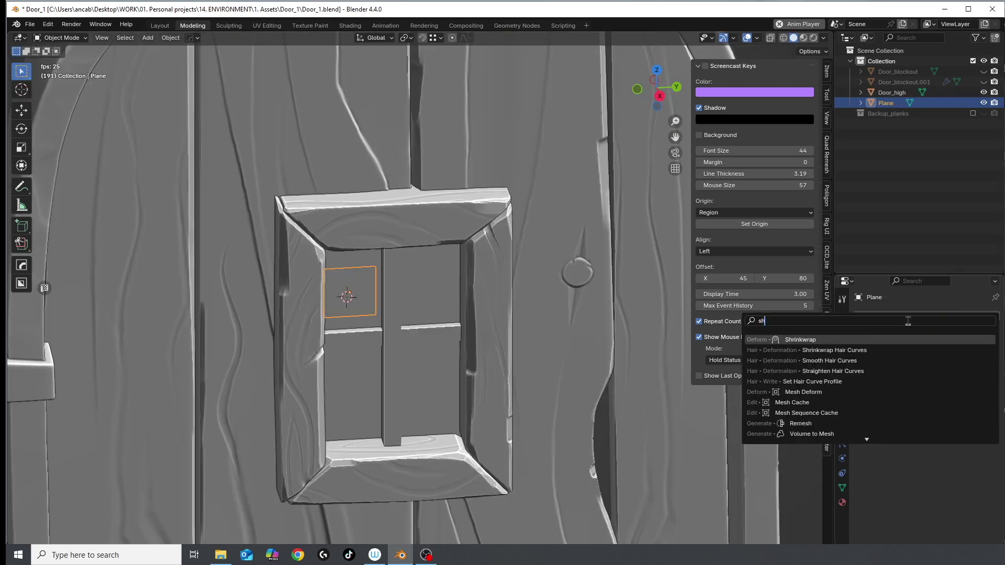
pyautogui.press('Return')
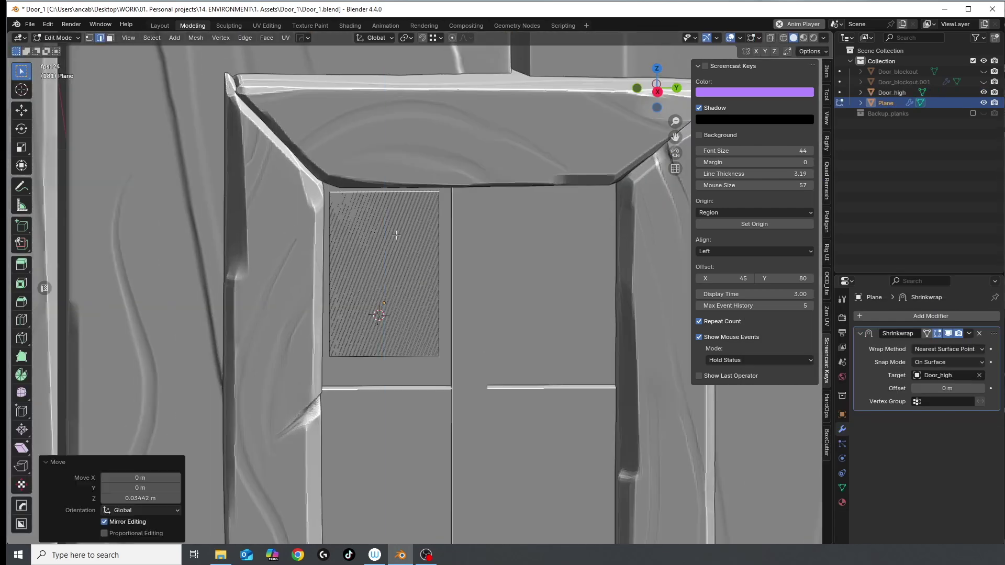
pyautogui.scroll(3, 349, 257)
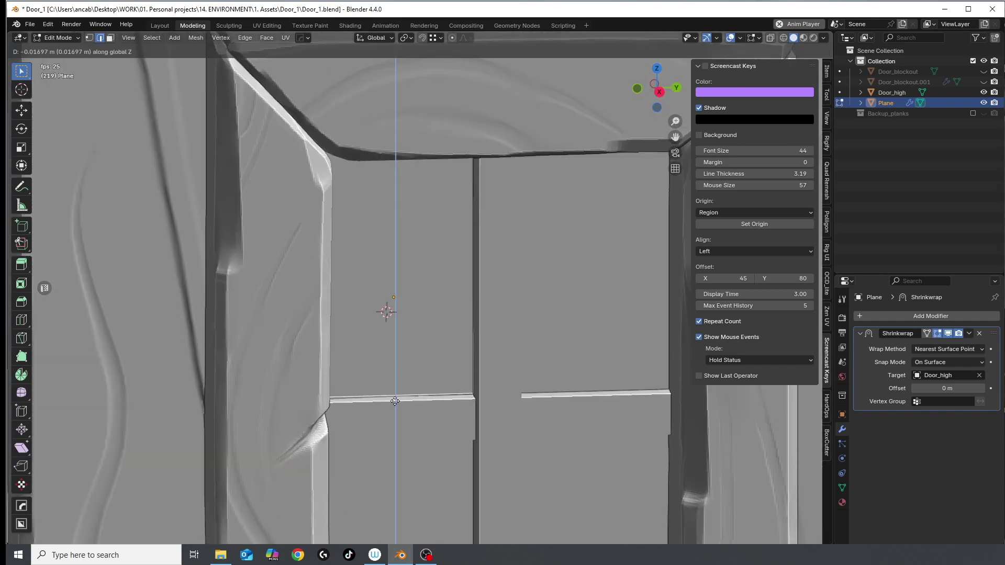
# Extrude the plane's edges along Z and X around the window frame and merge vertices
pyautogui.click(394, 402)
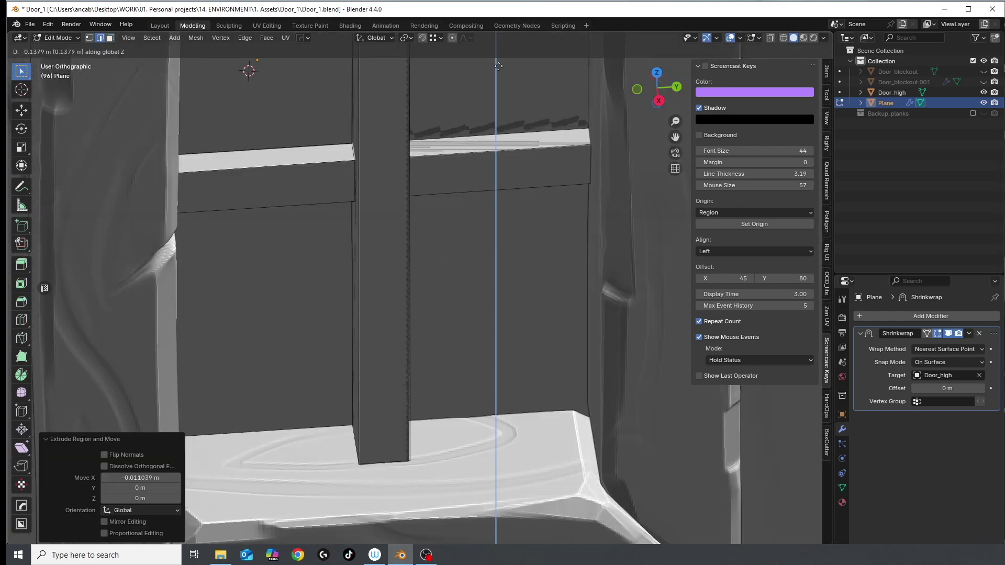
pyautogui.press('m')
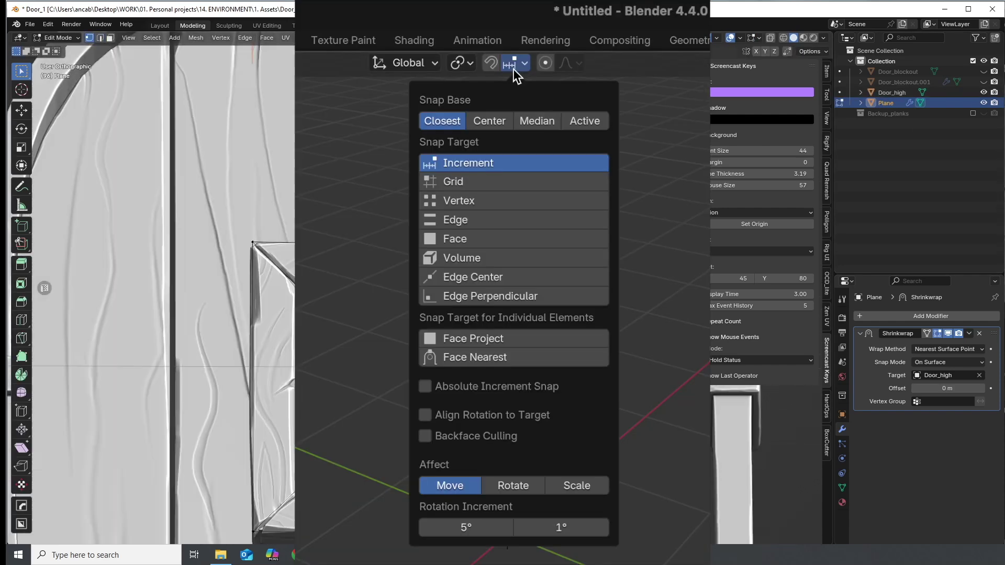
# Set the snap target to Face Nearest and switch snapping on
pyautogui.click(460, 237)
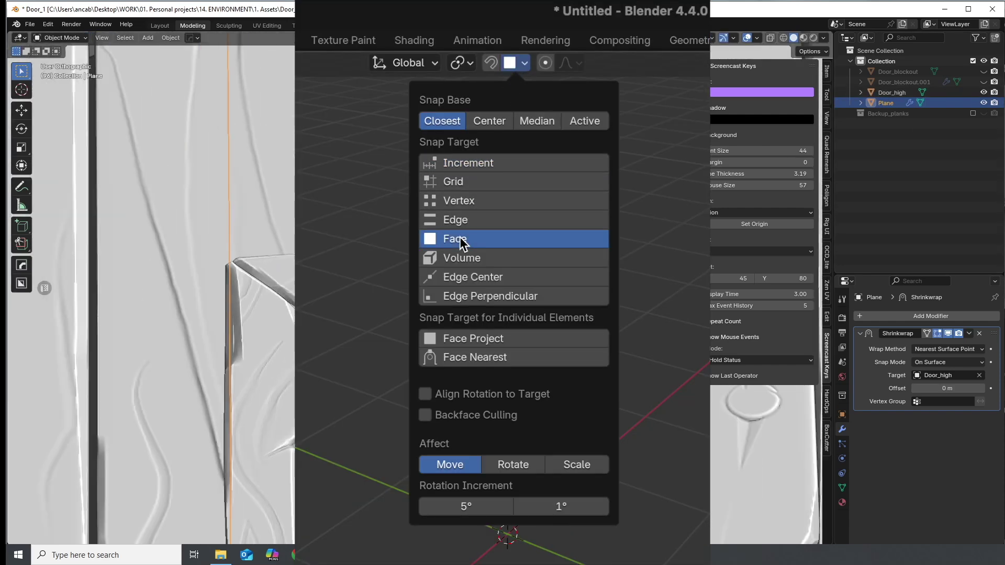
pyautogui.click(482, 362)
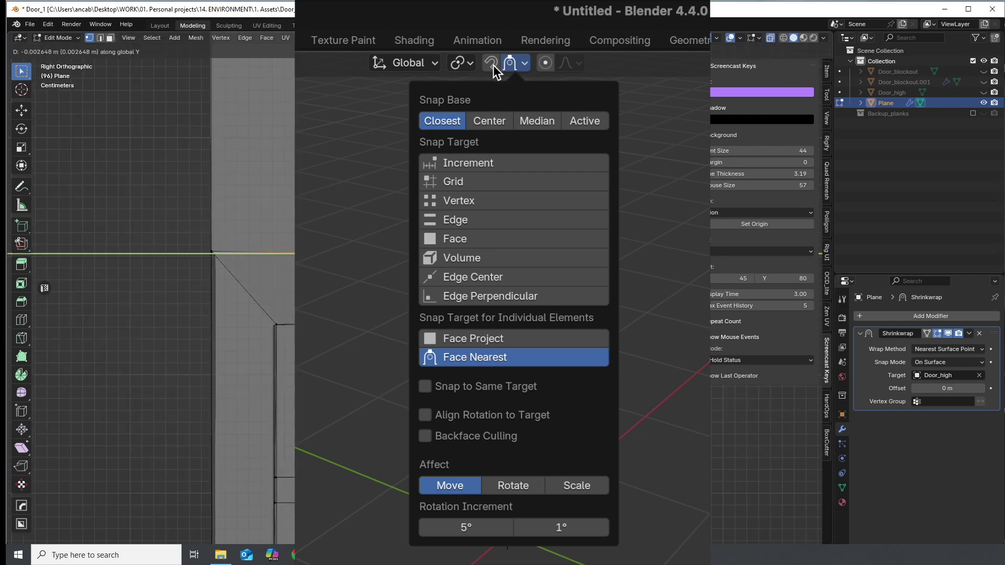
pyautogui.click(494, 65)
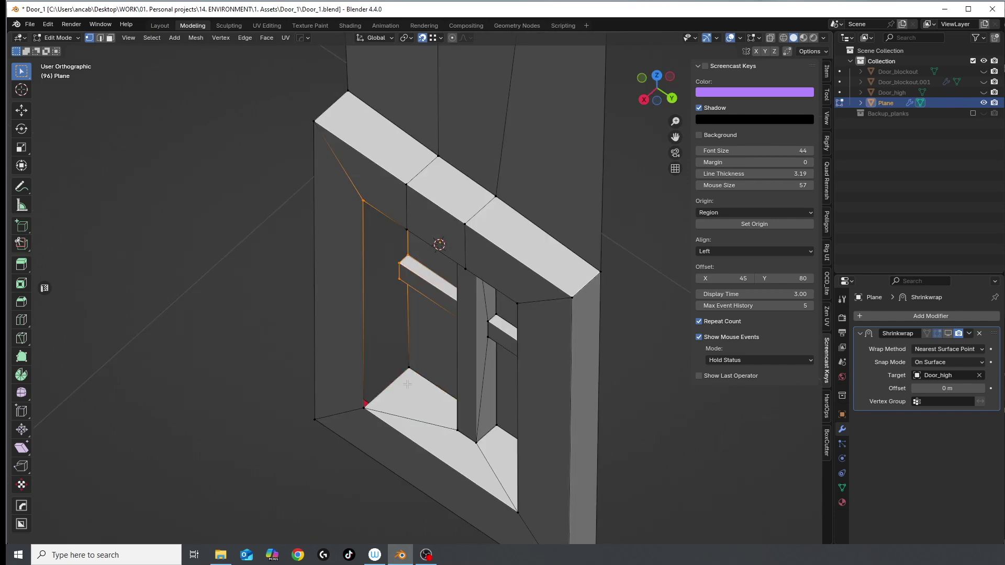
# Dissolve extra window edges, delete unwanted geometry, and extrude the border 0.07123 m along X
pyautogui.rightClick(434, 314)
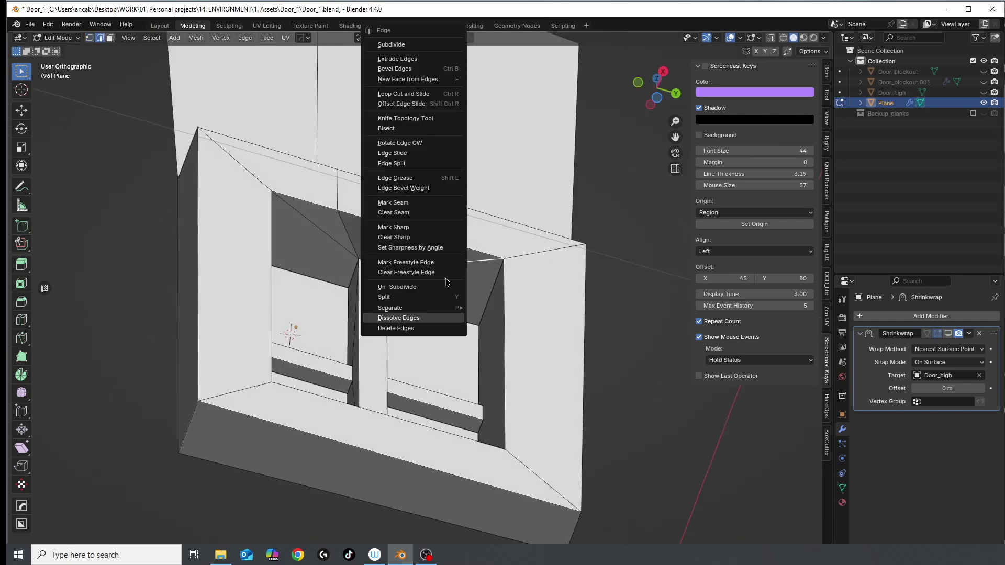
pyautogui.click(435, 314)
pyautogui.press('x')
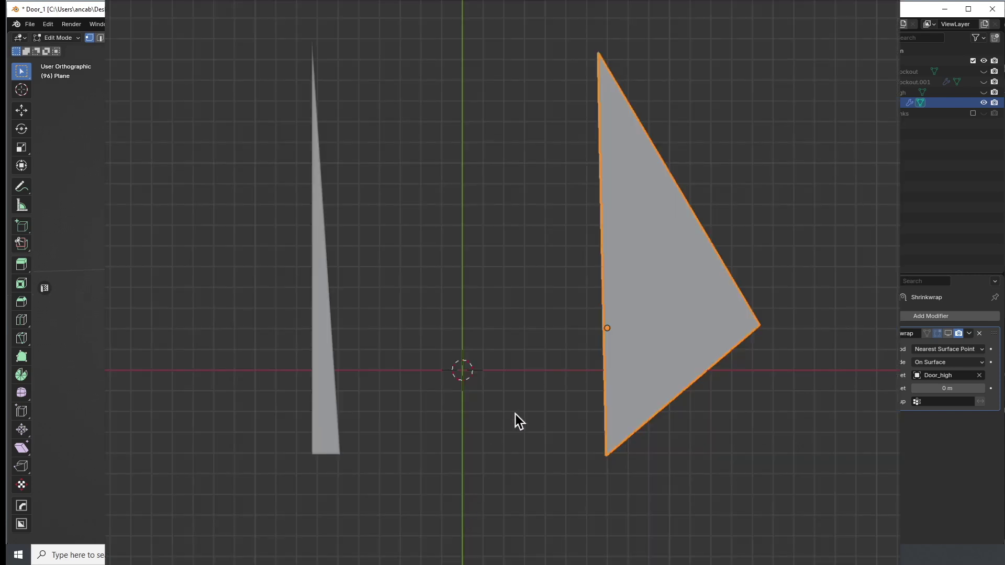
pyautogui.moveTo(516, 415); pyautogui.dragTo(520, 425, button='middle')
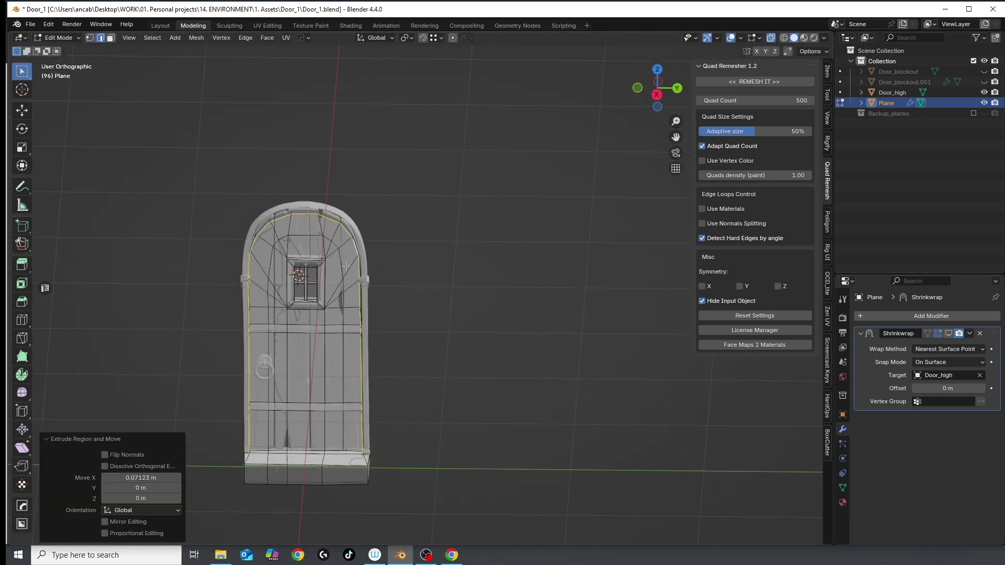
# Move a vertex on the door's arched rim into place
pyautogui.moveTo(346, 267); pyautogui.dragTo(314, 304, button='middle')
pyautogui.scroll(6, 293, 324)
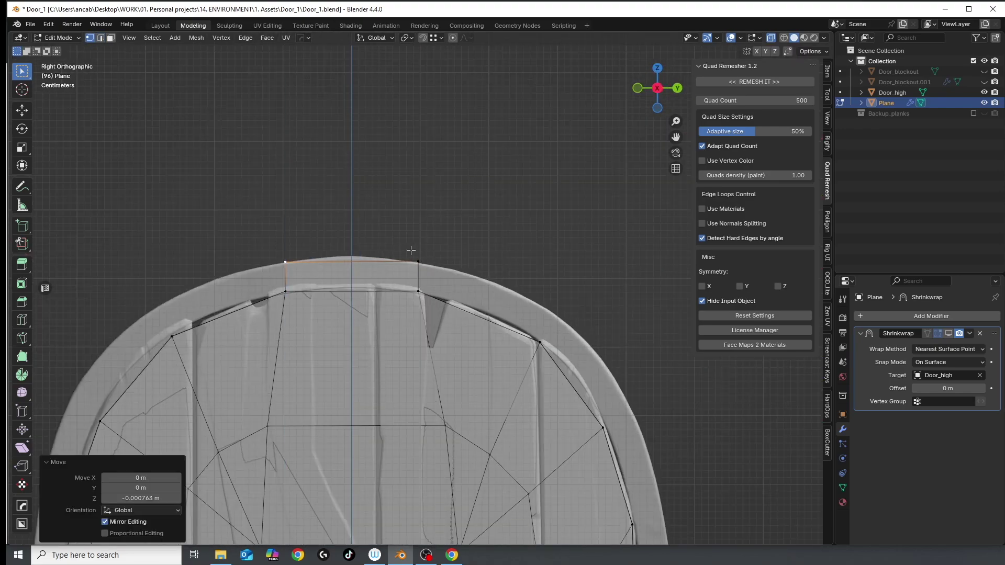
pyautogui.moveTo(411, 251); pyautogui.dragTo(341, 267, button='middle')
pyautogui.scroll(6, 210, 294)
pyautogui.press('g')
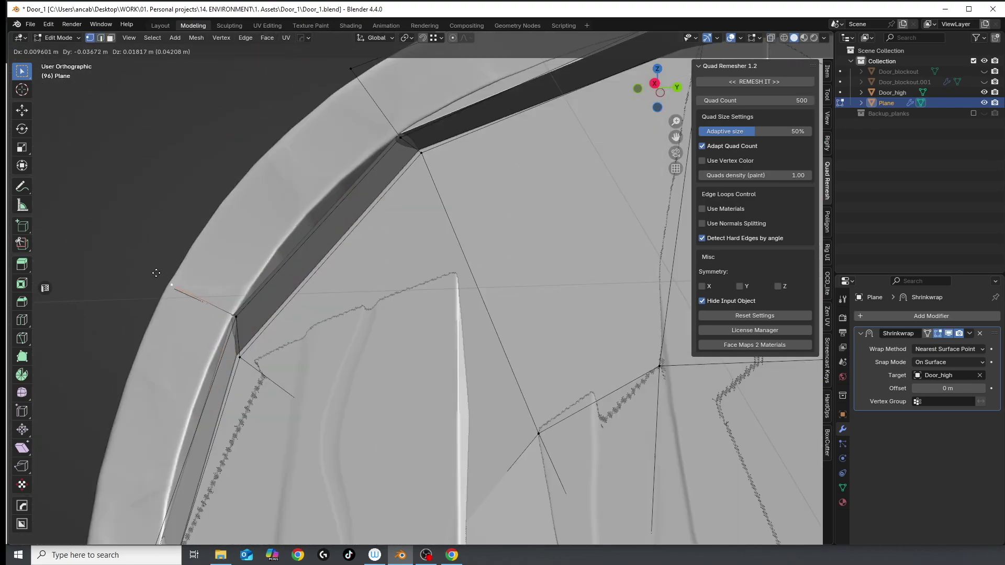
pyautogui.click(156, 272)
pyautogui.scroll(-5, 156, 272)
pyautogui.moveTo(156, 273); pyautogui.dragTo(384, 154, button='middle')
pyautogui.scroll(5, 385, 154)
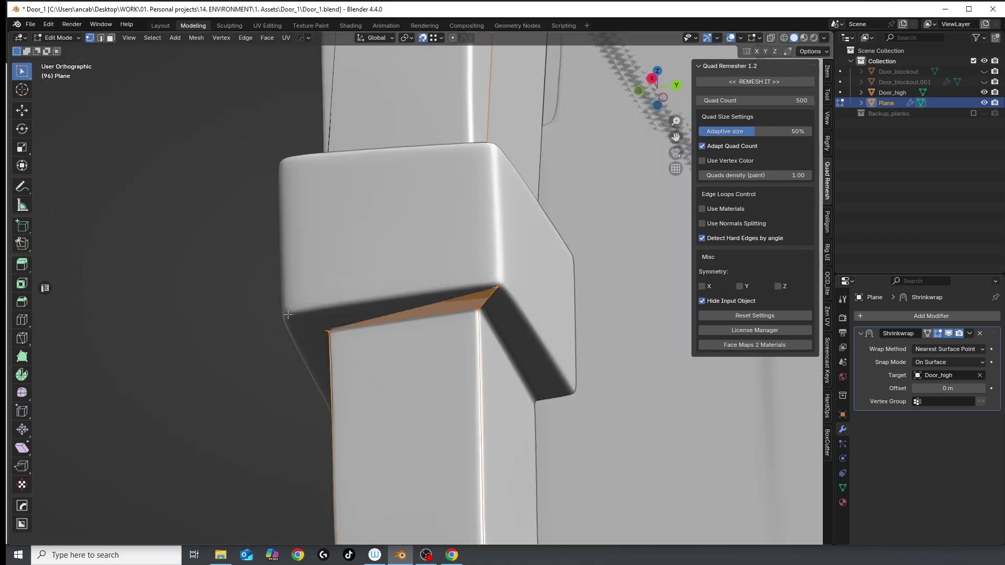
# With X-ray on, slide the door's side-post edges vertically along Z
pyautogui.hotkey('alt', 'z')
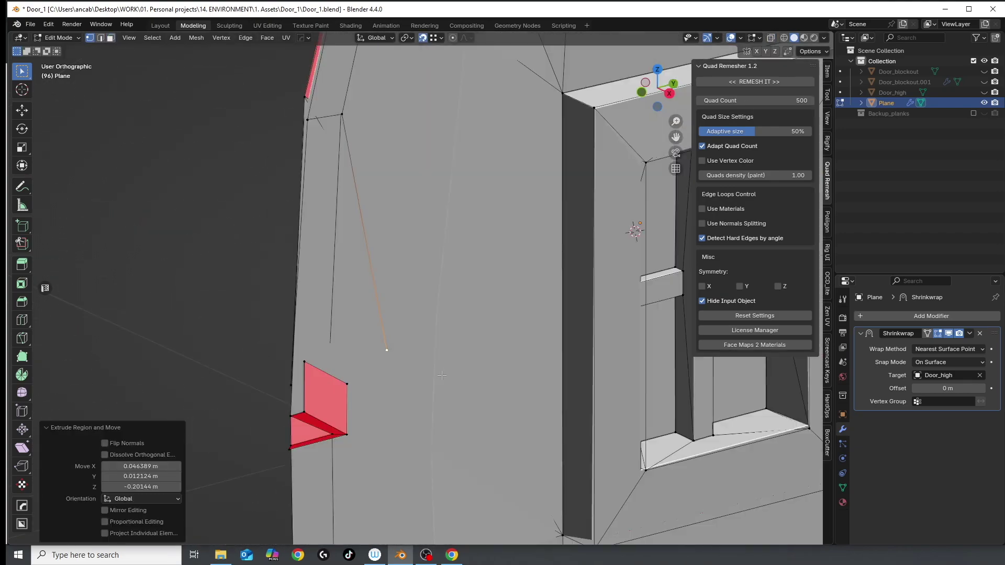
pyautogui.press('2')
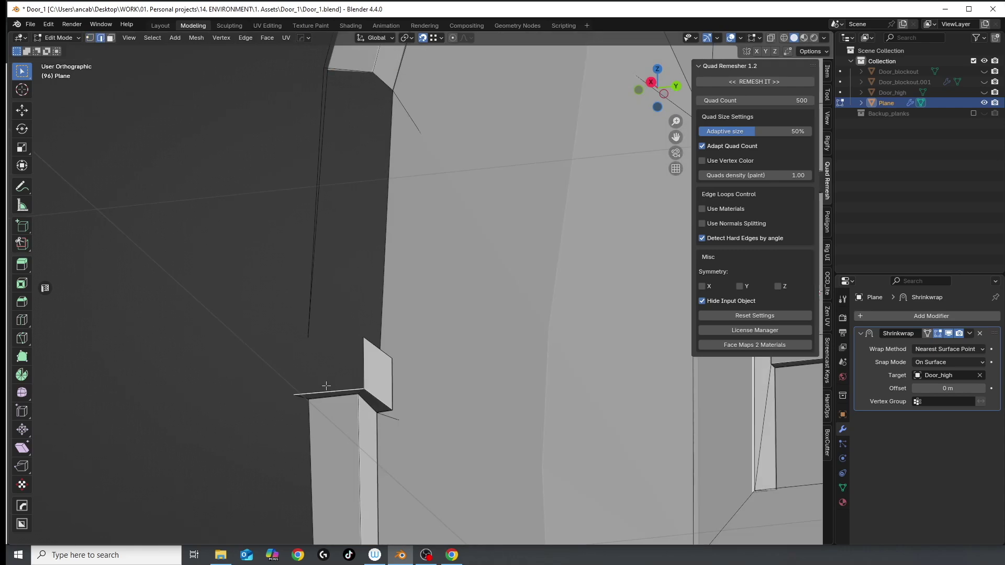
pyautogui.moveTo(327, 386); pyautogui.dragTo(335, 325, button='middle')
pyautogui.press('g')
pyautogui.press('z')
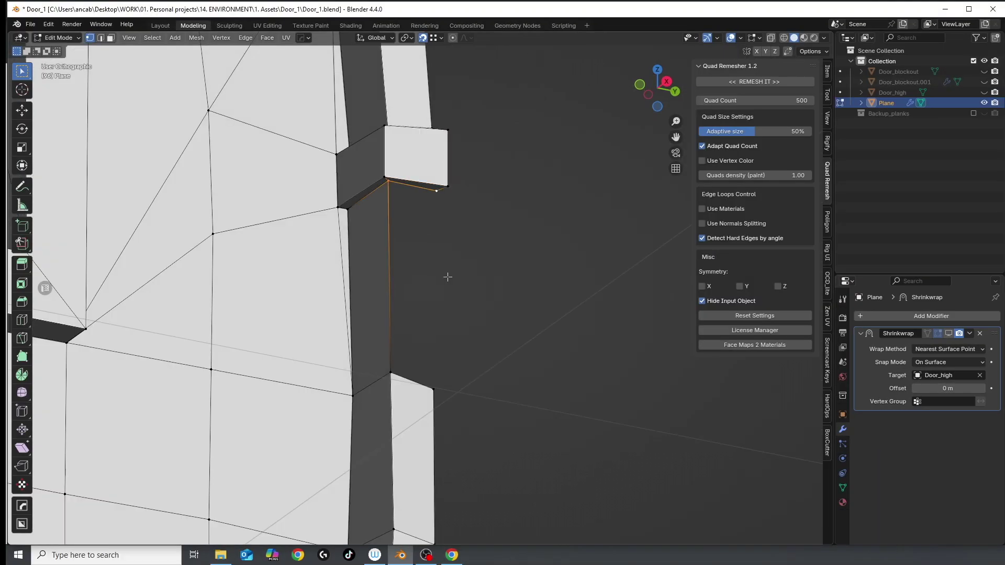
pyautogui.click(450, 325)
pyautogui.scroll(-6, 460, 340)
pyautogui.moveTo(460, 340); pyautogui.dragTo(385, 324, button='middle')
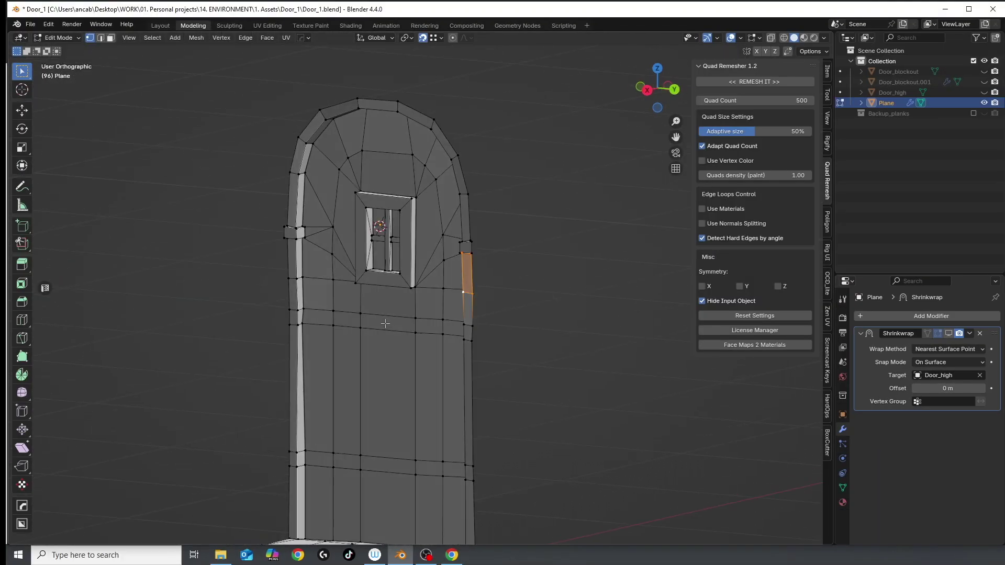
pyautogui.scroll(-5, 399, 334)
# Save the door file
pyautogui.hotkey('ctrl', 's')
pyautogui.scroll(2, 411, 251)
pyautogui.moveTo(410, 252); pyautogui.dragTo(503, 322, button='middle')
# Add a one-level Subdivision modifier to the retopology mesh
pyautogui.hotkey('ctrl', '1')
pyautogui.press('Tab')
pyautogui.scroll(4, 504, 322)
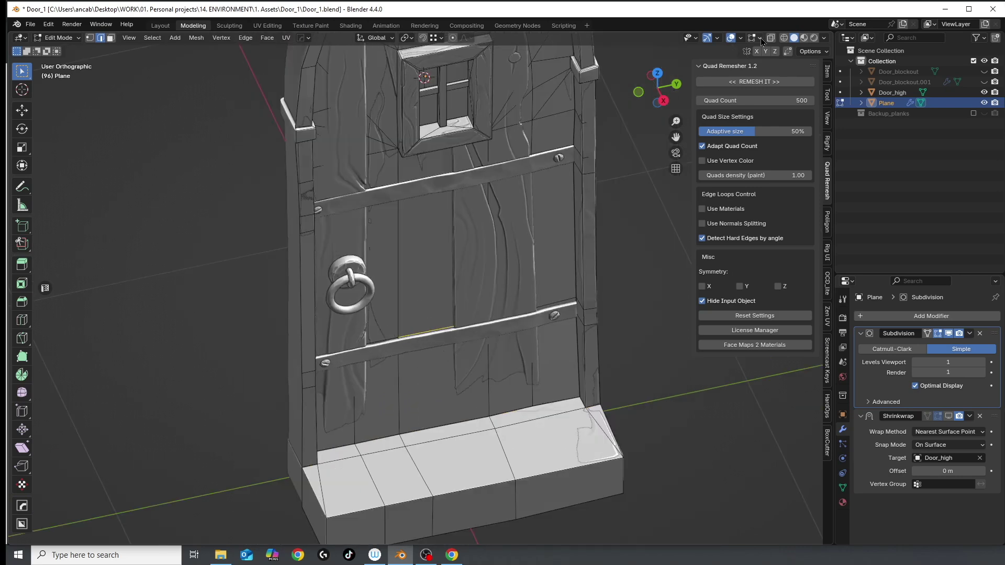
# Shift a crossbar face strip -0.00975 m along X and select the whole plank
pyautogui.moveTo(381, 344); pyautogui.dragTo(345, 286, button='middle')
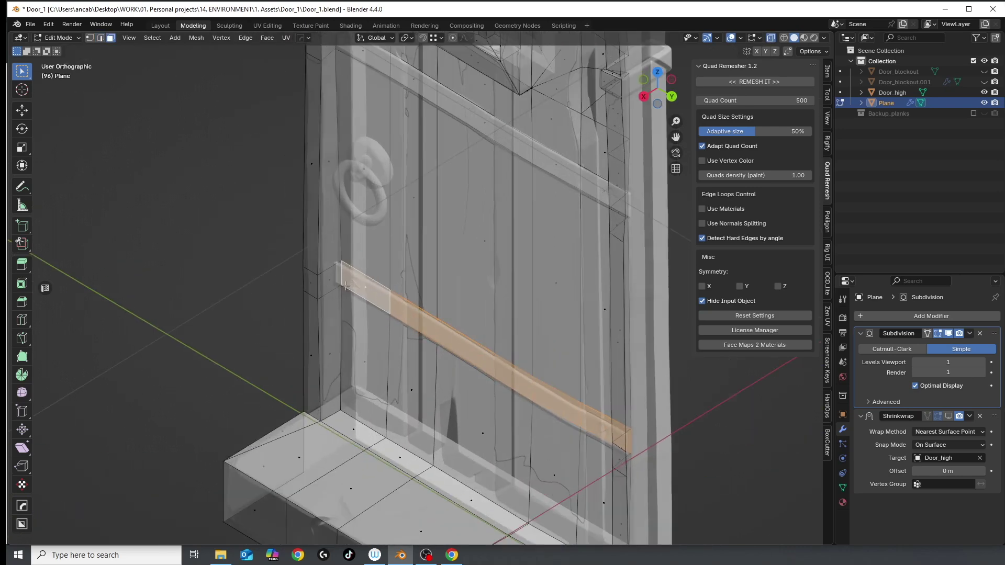
pyautogui.moveTo(276, 315); pyautogui.dragTo(205, 341, button='middle')
pyautogui.scroll(2, 205, 342)
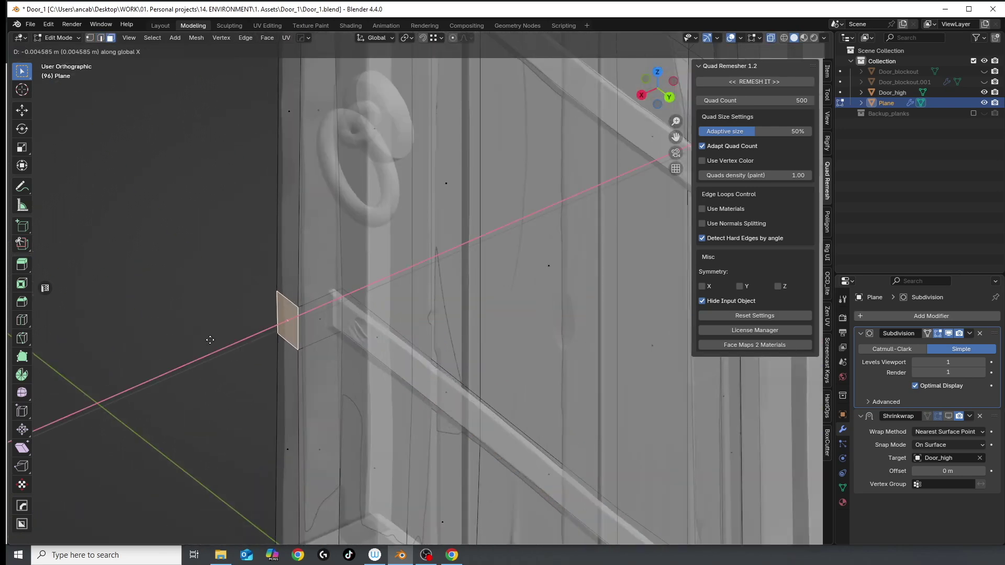
pyautogui.click(210, 340)
pyautogui.scroll(2, 300, 366)
pyautogui.click(243, 400)
pyautogui.scroll(-3, 242, 400)
pyautogui.moveTo(243, 400); pyautogui.dragTo(472, 253, button='middle')
pyautogui.scroll(2, 368, 307)
pyautogui.press('l')
pyautogui.scroll(-2, 368, 306)
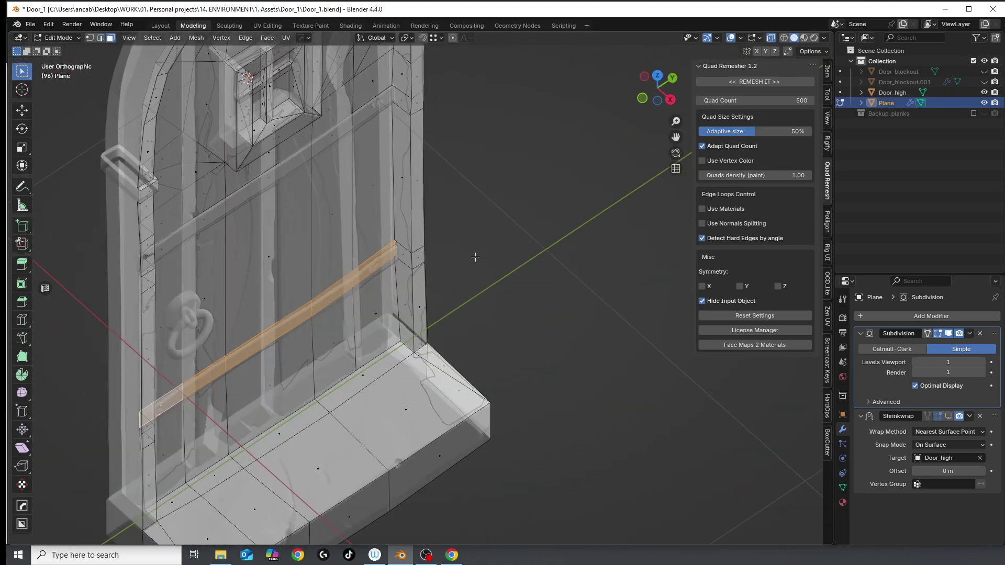
pyautogui.scroll(-2, 471, 253)
# Review the door solid in Object Mode, then return to Edit Mode with X-ray on
pyautogui.press('Tab')
pyautogui.hotkey('alt', 'z')
pyautogui.moveTo(720, 59); pyautogui.dragTo(642, 263, button='middle')
pyautogui.scroll(-2, 624, 314)
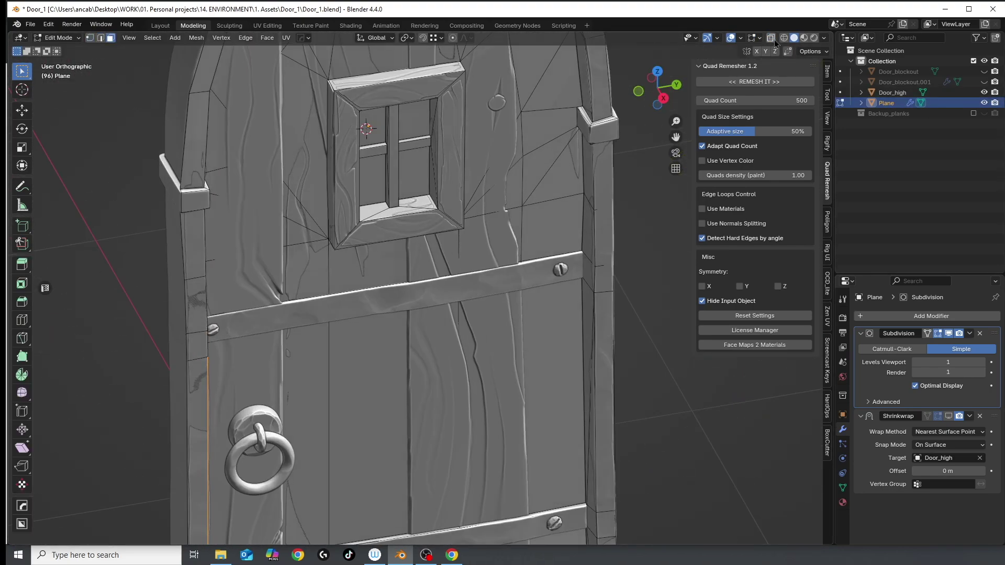
pyautogui.press('Tab')
pyautogui.hotkey('alt', 'z')
pyautogui.moveTo(158, 314); pyautogui.dragTo(124, 336, button='middle')
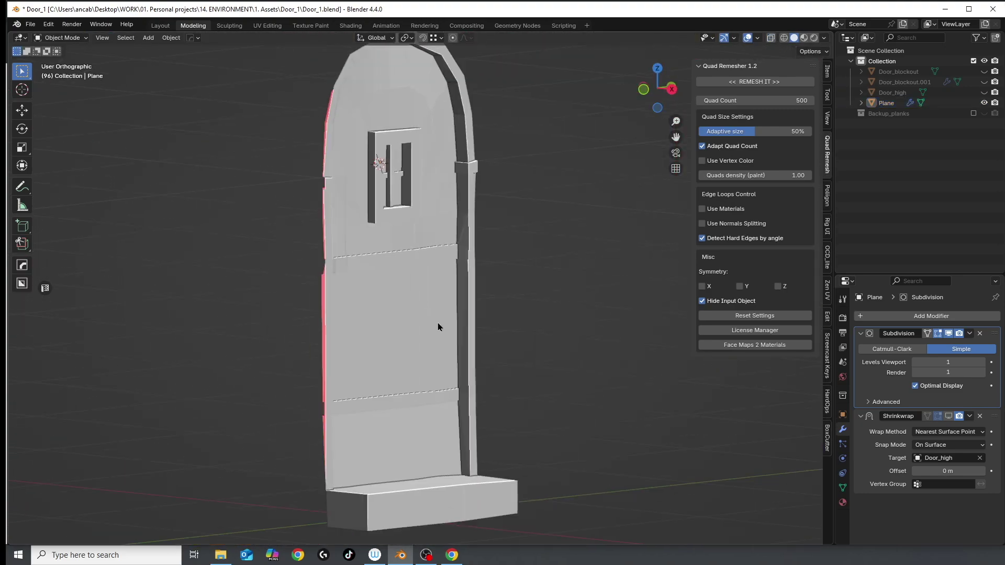
# Enter Edit Mode on the door mesh with X-ray on, zoomed toward the knob
pyautogui.moveTo(437, 328); pyautogui.dragTo(413, 303, button='middle')
pyautogui.press('Tab')
pyautogui.hotkey('alt', 'z')
pyautogui.scroll(4, 398, 304)
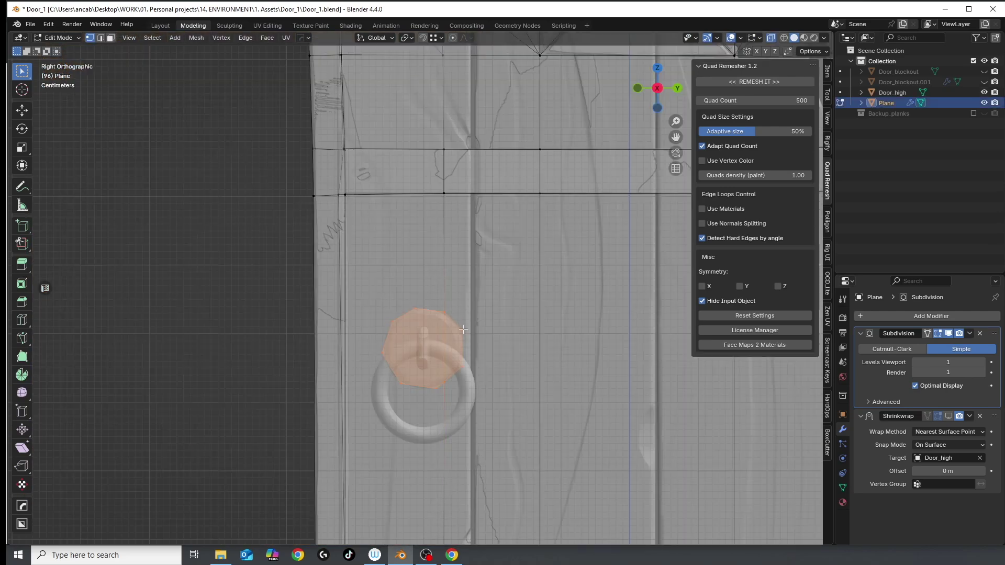
pyautogui.moveTo(463, 329); pyautogui.dragTo(398, 336, button='middle')
pyautogui.scroll(3, 367, 314)
# Move the knob's vertices so its edges stand straight and vertical
pyautogui.click(326, 286)
pyautogui.press('g')
pyautogui.moveTo(353, 396); pyautogui.dragTo(406, 395, button='middle')
pyautogui.click(367, 390)
pyautogui.press('g')
pyautogui.scroll(1, 406, 395)
pyautogui.click(372, 444)
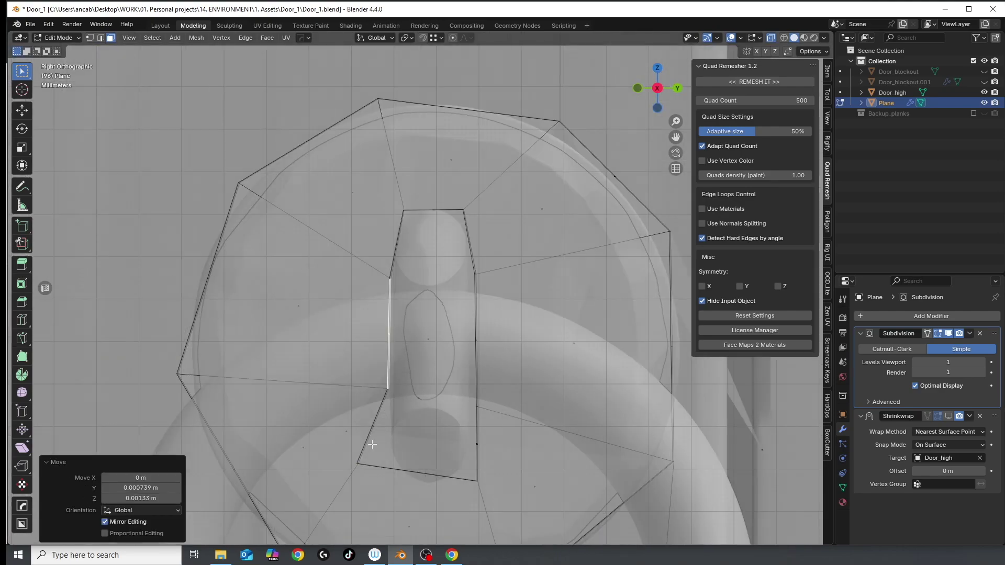
pyautogui.click(450, 488)
pyautogui.moveTo(450, 488); pyautogui.dragTo(503, 283, button='middle')
# Add an edge loop beside the knob and merge stray vertices at the last one
pyautogui.scroll(2, 411, 246)
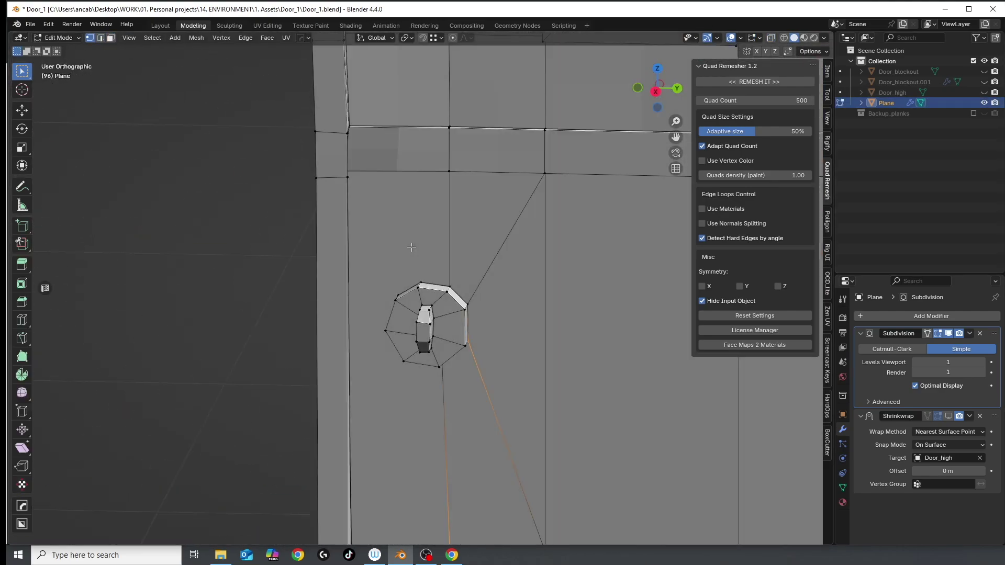
pyautogui.moveTo(355, 217); pyautogui.dragTo(471, 362, button='middle')
pyautogui.scroll(-6, 498, 370)
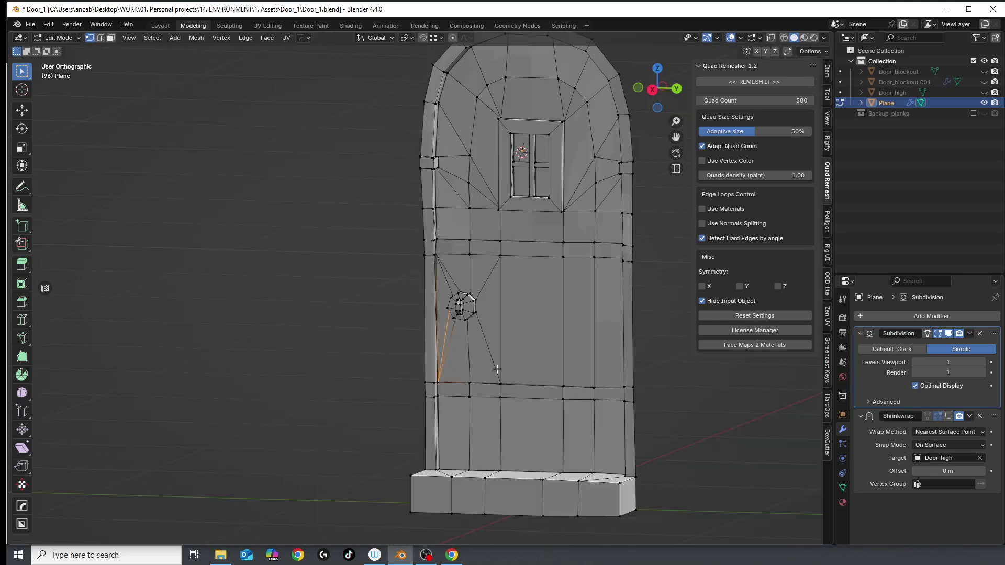
pyautogui.click(612, 324)
pyautogui.scroll(5, 579, 305)
pyautogui.moveTo(579, 305); pyautogui.dragTo(471, 325, button='middle')
pyautogui.press('space')
pyautogui.scroll(5, 465, 343)
# Extrude and rotate knob face segments to trace the high-poly ring handle
pyautogui.moveTo(438, 422); pyautogui.dragTo(503, 361, button='middle')
pyautogui.press('3')
pyautogui.press('e')
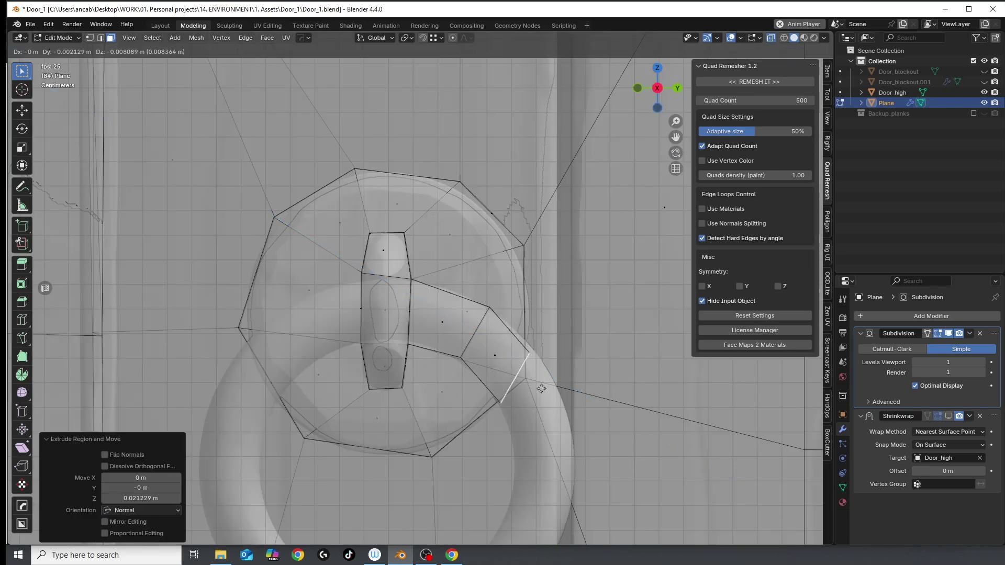
pyautogui.click(542, 388)
pyautogui.scroll(-3, 541, 389)
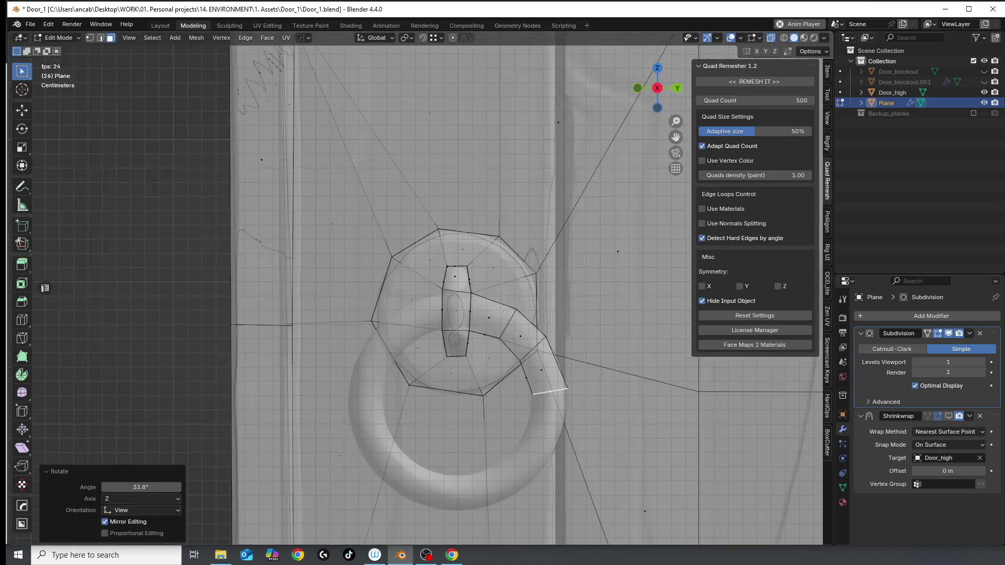
pyautogui.scroll(3, 576, 388)
pyautogui.press('2')
pyautogui.press('e')
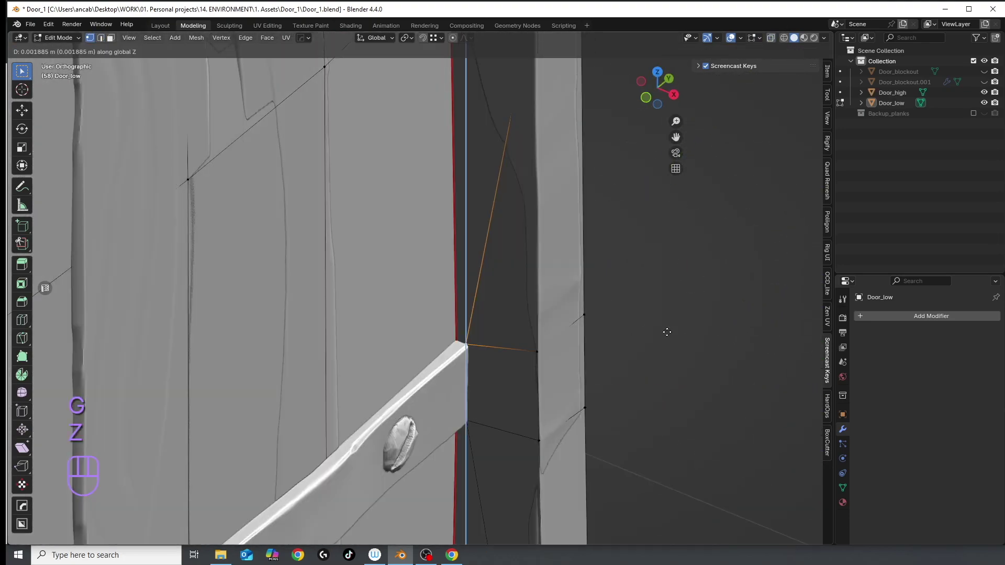
# Raise a vertex along Z and select the edge loop around the window frame
pyautogui.click(670, 334)
pyautogui.scroll(-5, 670, 334)
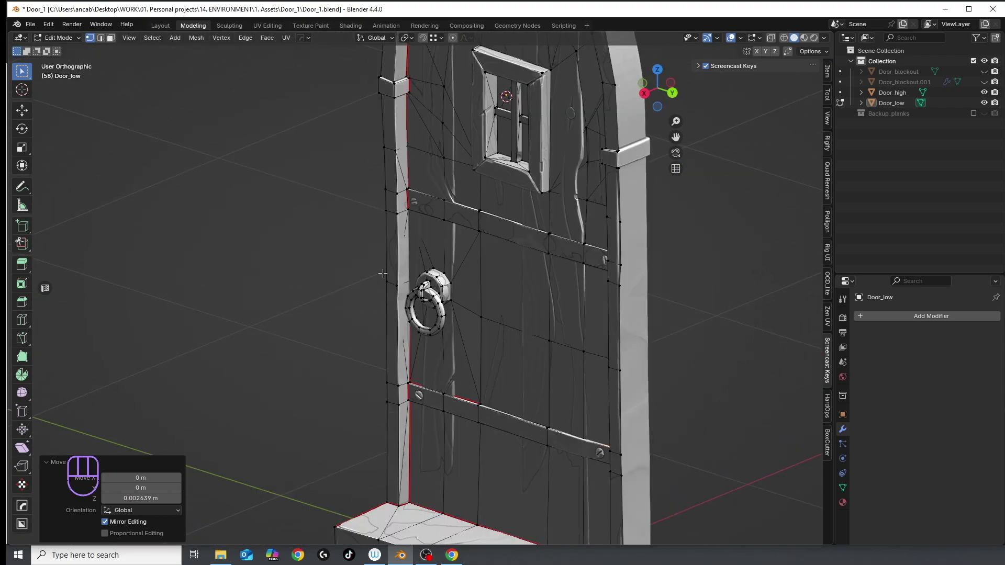
pyautogui.press('2')
pyautogui.keyDown('shift'); pyautogui.moveTo(382, 274); pyautogui.dragTo(426, 200, button='middle'); pyautogui.keyUp('shift')
pyautogui.click(770, 39)
pyautogui.scroll(-4, 471, 293)
pyautogui.moveTo(472, 293); pyautogui.dragTo(445, 310, button='middle')
# Turn on X-ray and mark the handle plate's edge loop as a seam
pyautogui.keyDown('alt'); pyautogui.click(558, 385); pyautogui.keyUp('alt')
pyautogui.scroll(-3, 569, 383)
pyautogui.scroll(8, 498, 377)
pyautogui.scroll(-3, 497, 377)
pyautogui.hotkey('ctrl', 'e')
pyautogui.scroll(3, 471, 367)
pyautogui.scroll(2, 461, 387)
# Mark a vertical edge loop on the ring handle's pin as a seam
pyautogui.keyDown('alt'); pyautogui.click(454, 402); pyautogui.keyUp('alt')
pyautogui.scroll(-2, 455, 402)
pyautogui.scroll(3, 455, 402)
pyautogui.scroll(-2, 464, 405)
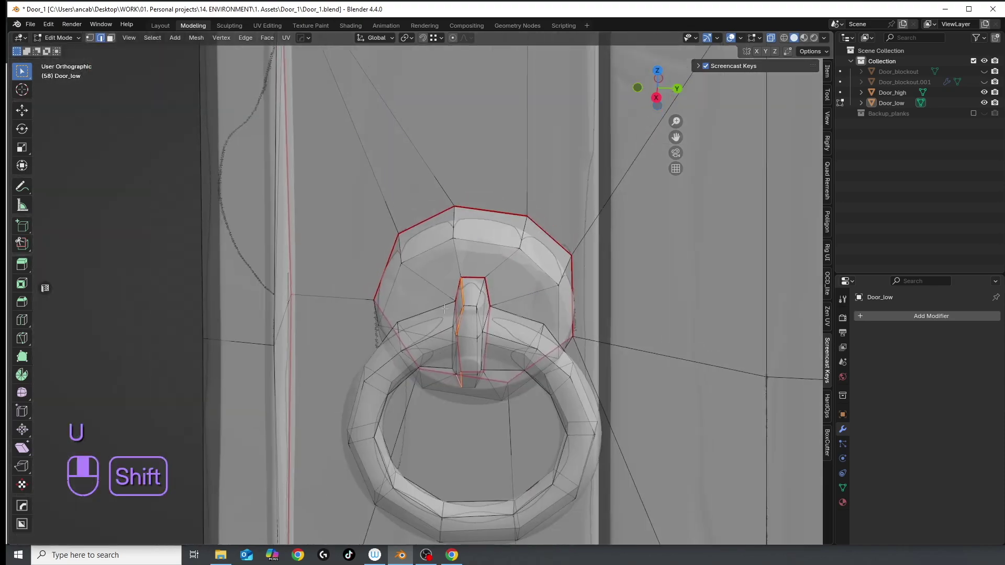
pyautogui.moveTo(413, 275); pyautogui.dragTo(516, 326, button='middle')
pyautogui.scroll(5, 496, 327)
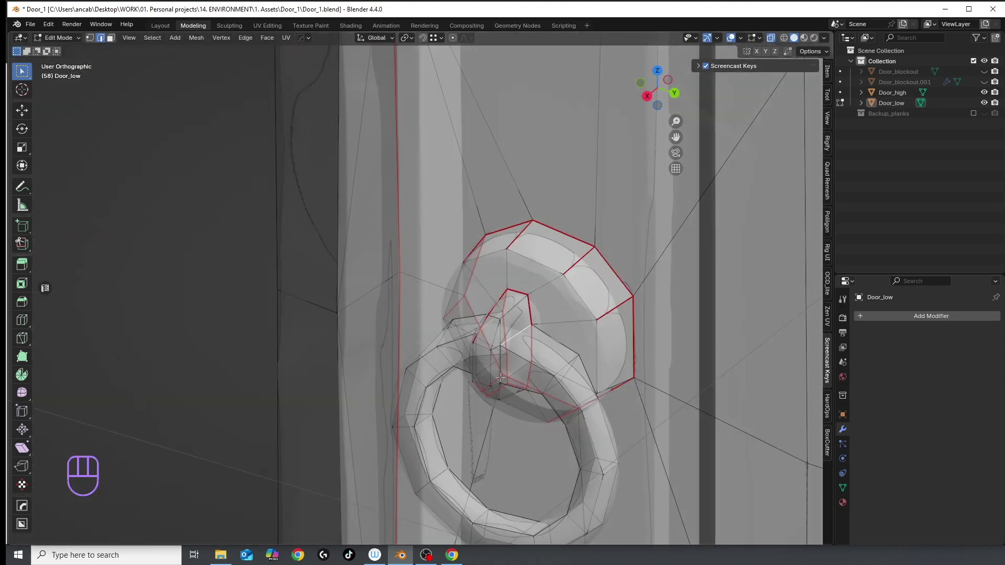
pyautogui.press('u')
pyautogui.click(504, 325)
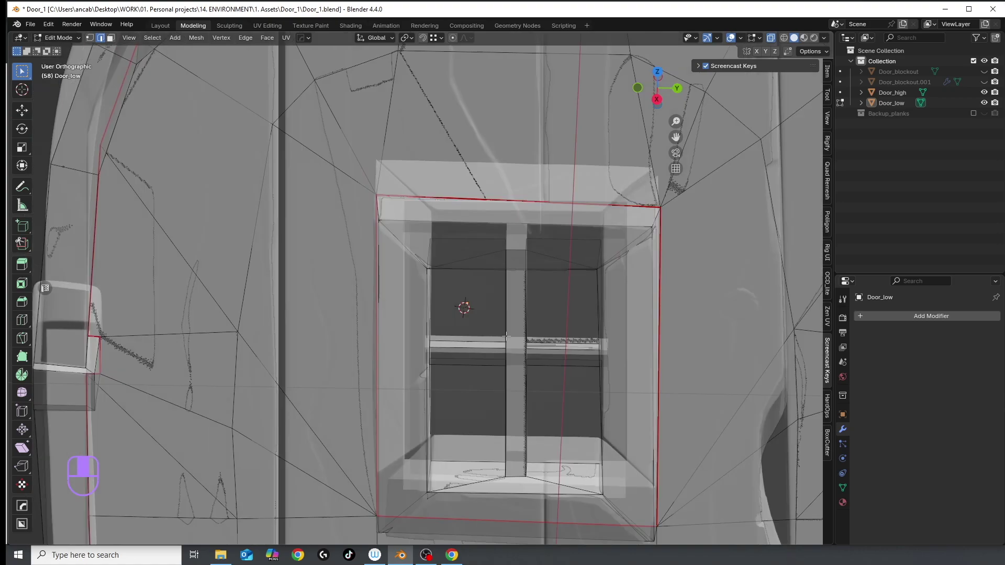
# Select the window pane faces and mark their border edges as seams
pyautogui.keyDown('shift'); pyautogui.click(564, 293); pyautogui.keyUp('shift')
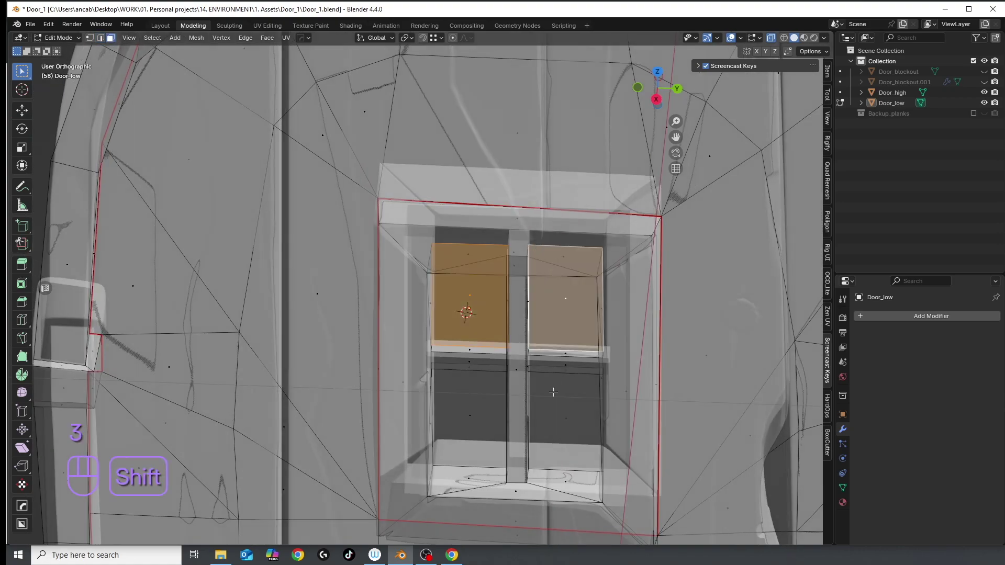
pyautogui.keyDown('shift'); pyautogui.click(471, 398); pyautogui.keyUp('shift')
pyautogui.press('u')
pyautogui.press('Tab')
pyautogui.press('Tab')
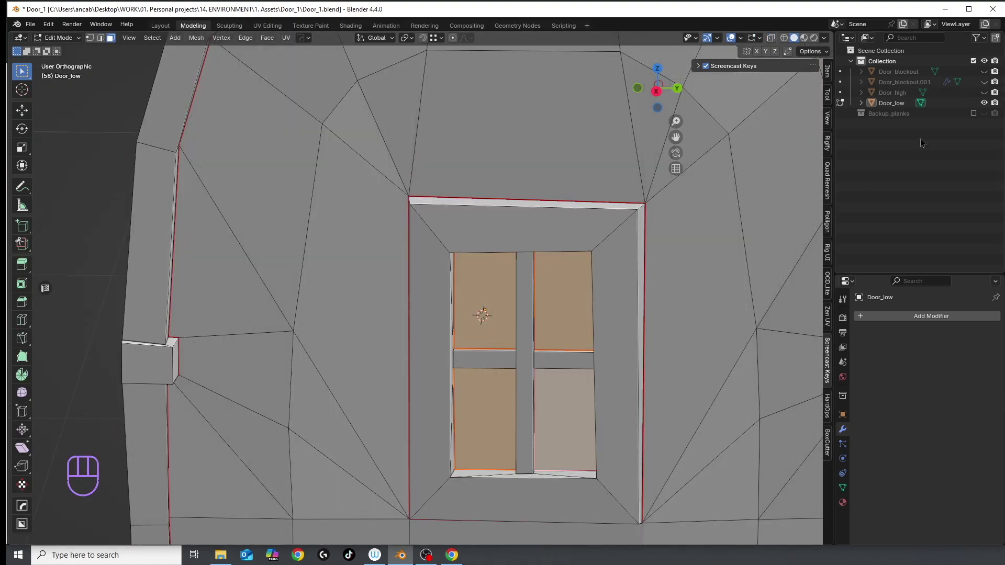
pyautogui.moveTo(513, 380); pyautogui.dragTo(555, 320, button='middle')
pyautogui.scroll(-5, 555, 321)
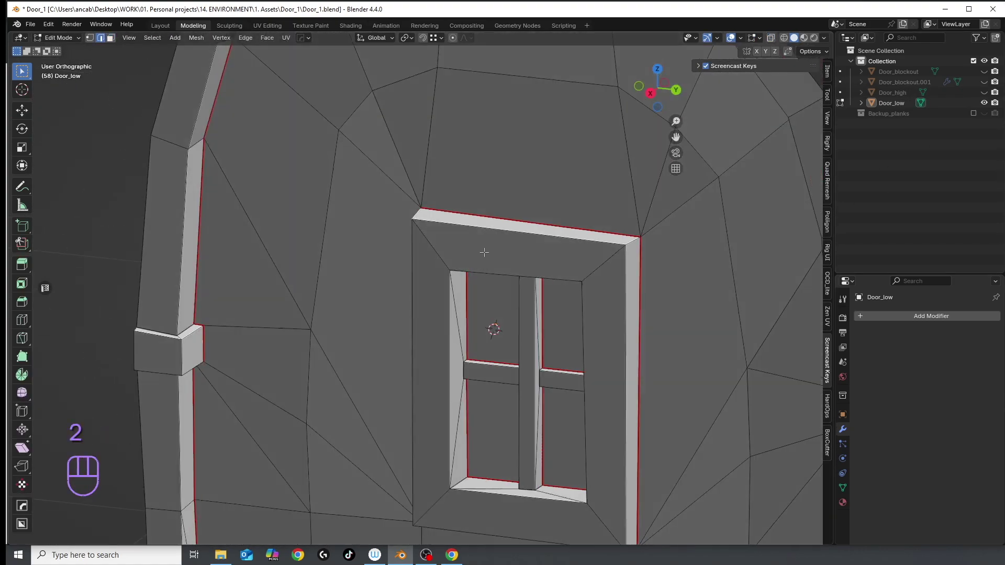
pyautogui.press('u')
pyautogui.click(535, 251)
pyautogui.scroll(-3, 534, 241)
pyautogui.press('Tab')
pyautogui.press('Tab')
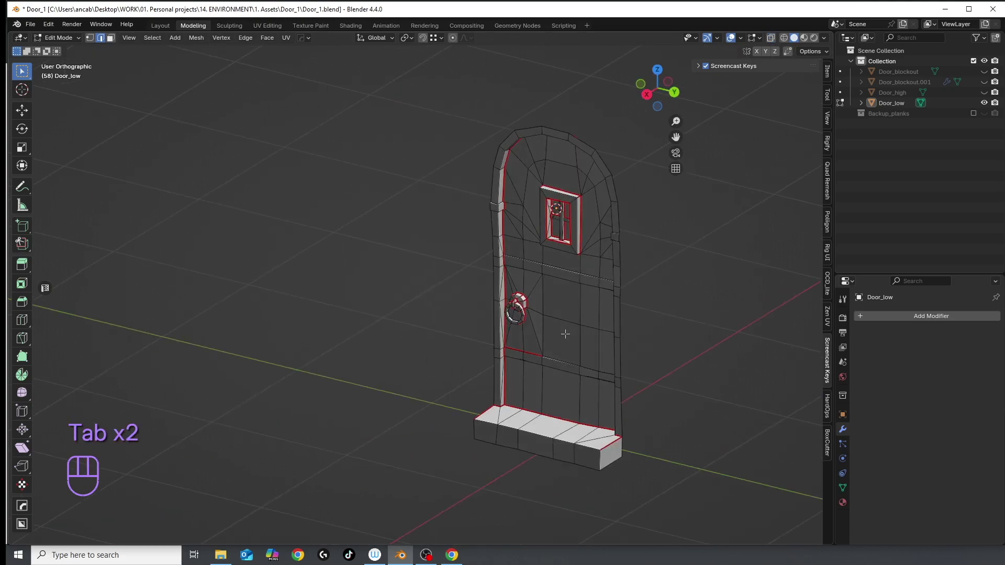
# Unwrap the whole Door_low in UV Editing and display Angle stretch colouring on the islands
pyautogui.press('a')
pyautogui.click(268, 26)
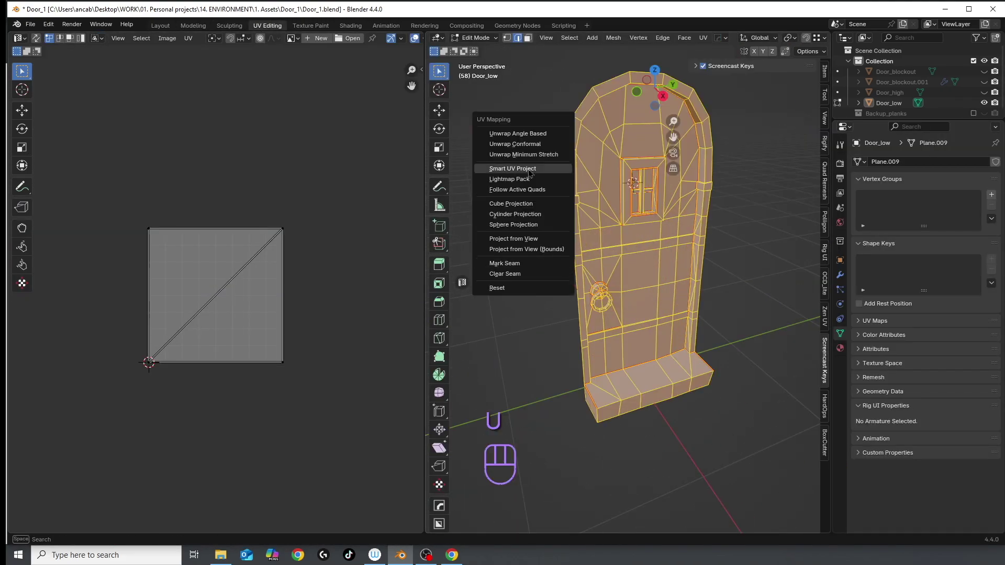
pyautogui.click(518, 134)
pyautogui.press('KP_Decimal')
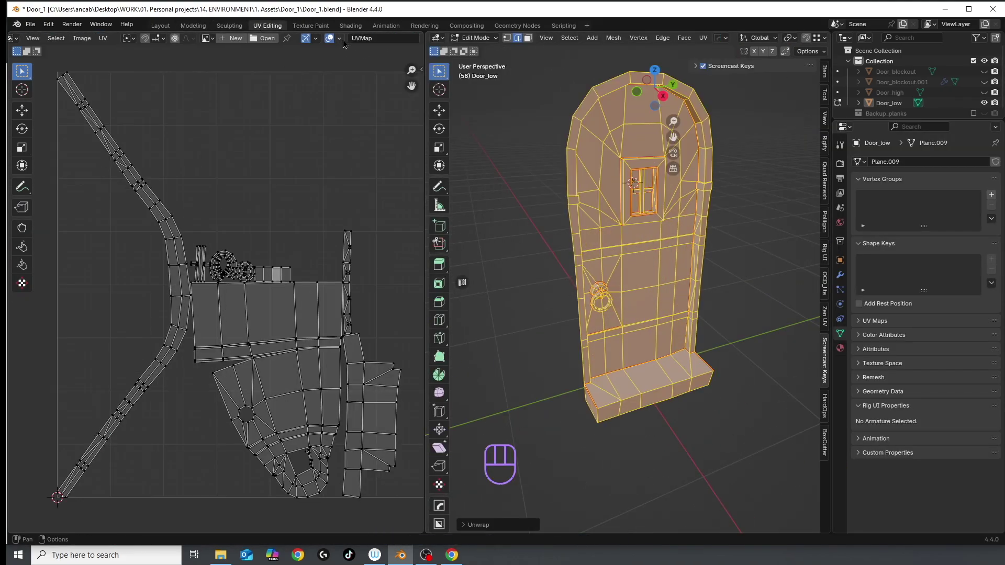
pyautogui.click(340, 39)
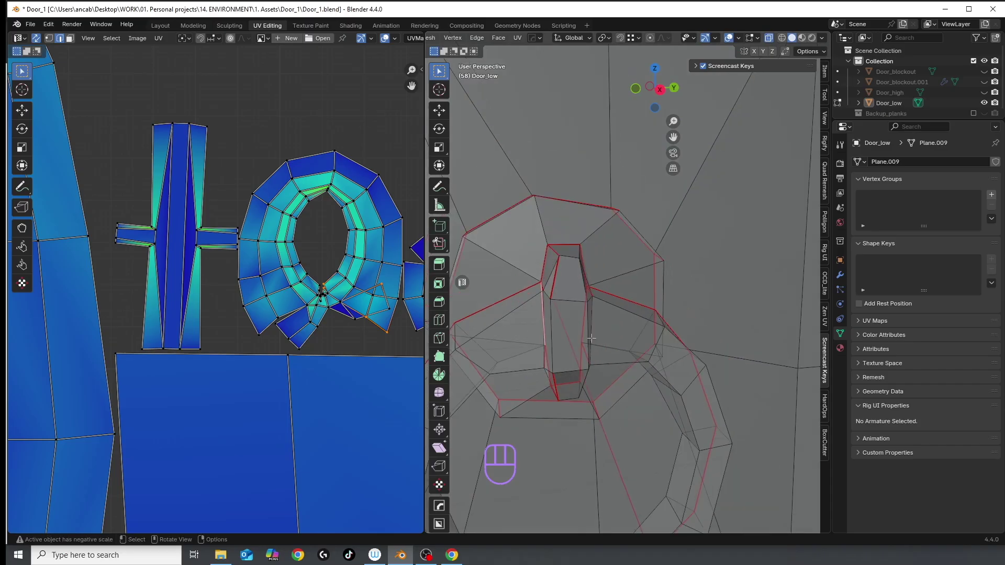
pyautogui.moveTo(591, 293)
pyautogui.mouseDown(button='middle')
pyautogui.moveTo(607, 285)
pyautogui.moveTo(599, 291)
pyautogui.mouseUp(button='middle')
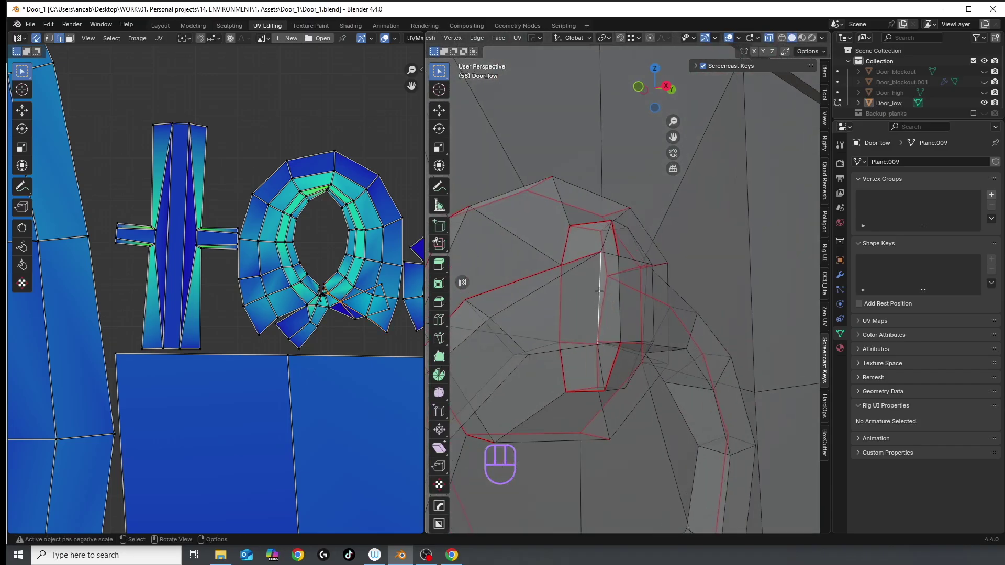
# Mark the pin edge on the ring handle as a seam and re-unwrap the whole mesh
pyautogui.press('u')
pyautogui.click(599, 291)
pyautogui.scroll(-5, 599, 291)
pyautogui.press('a')
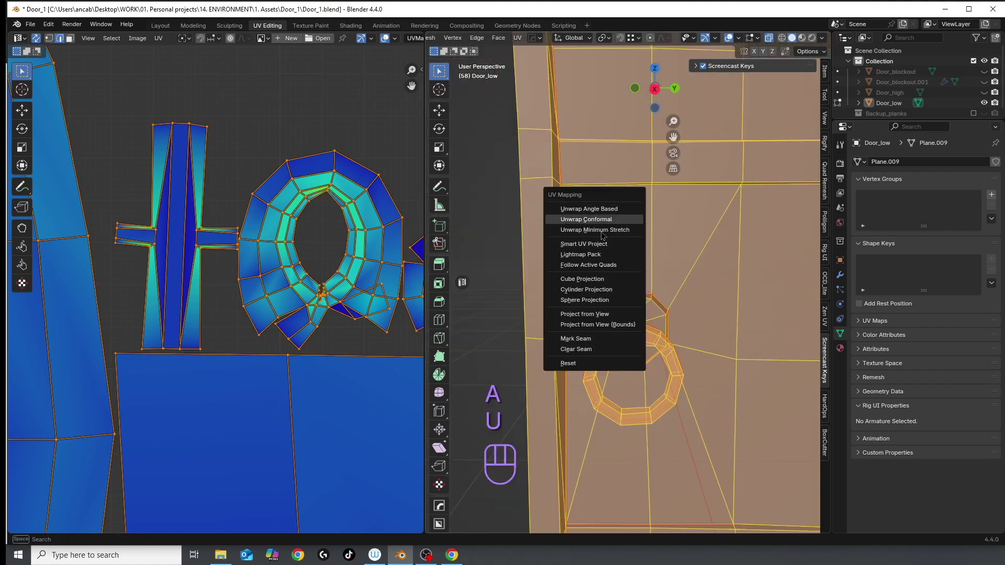
pyautogui.click(603, 231)
pyautogui.press('3')
pyautogui.scroll(5, 632, 271)
pyautogui.moveTo(624, 283); pyautogui.dragTo(568, 326, button='middle')
# Mark a short edge on the window mullion as a seam
pyautogui.press('2')
pyautogui.scroll(2, 601, 331)
pyautogui.click(568, 325)
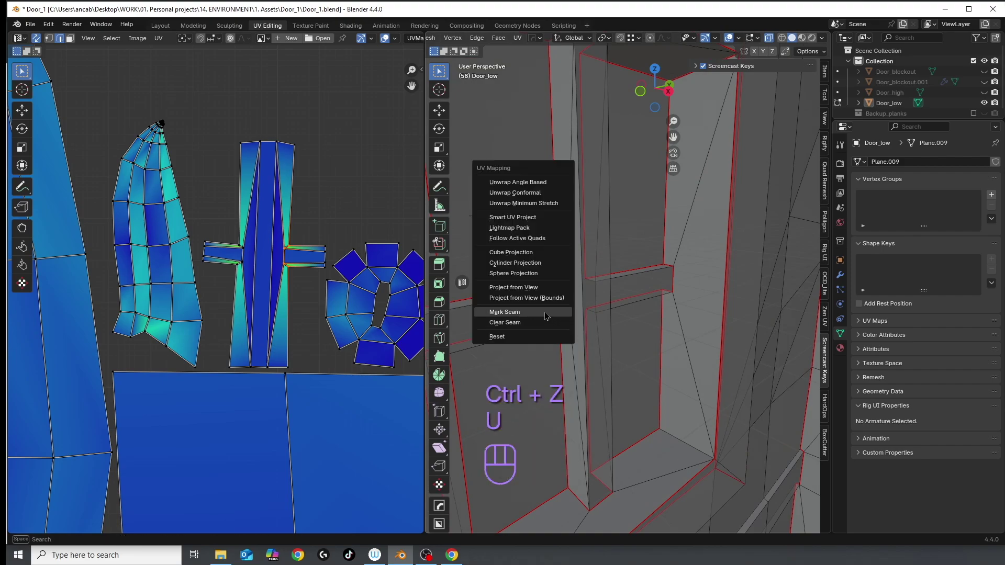
pyautogui.click(545, 312)
pyautogui.press('u')
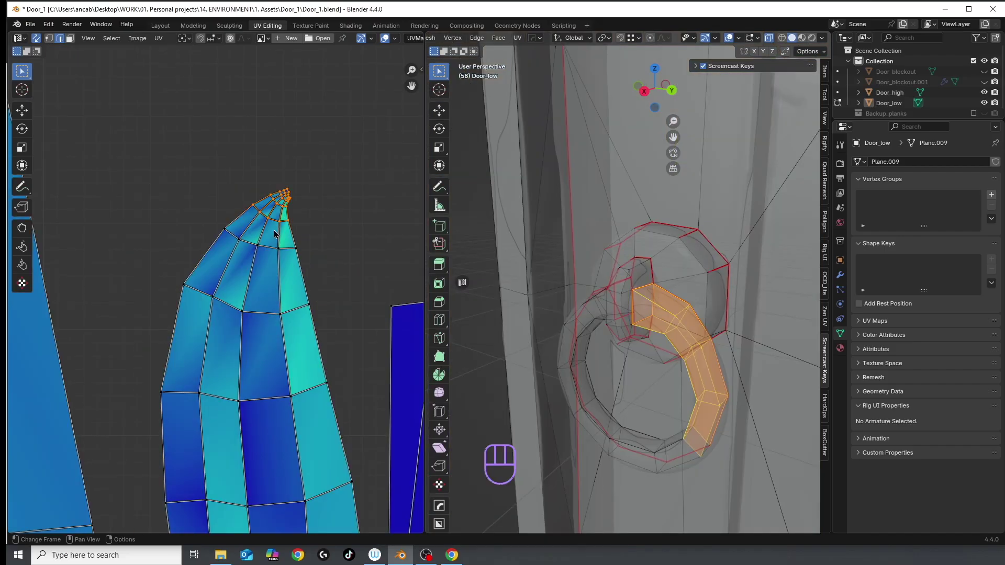
# Unwrap the door-knocker ring using the Minimum Stretch method
pyautogui.moveTo(680, 293); pyautogui.dragTo(702, 277, button='middle')
pyautogui.press('u')
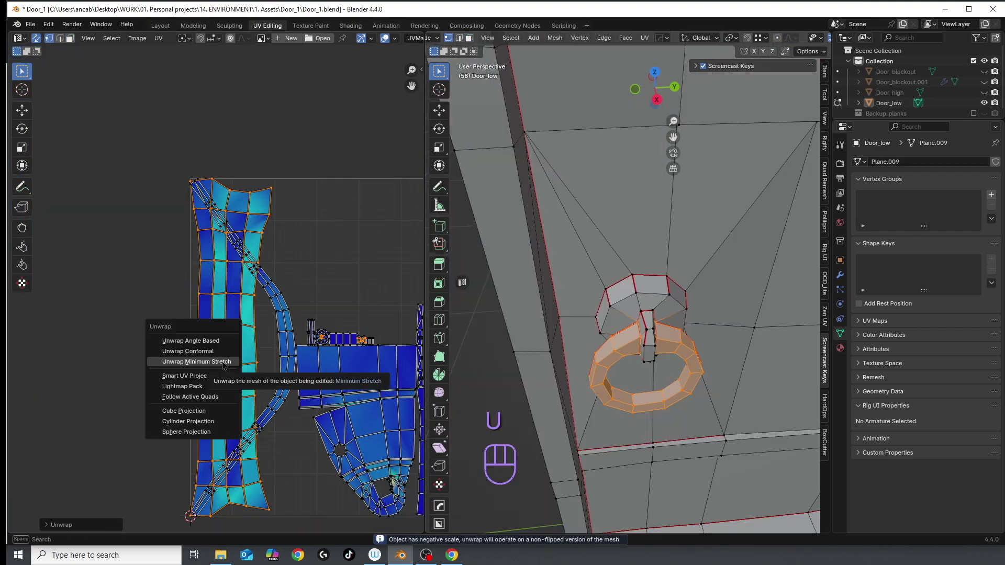
pyautogui.click(224, 365)
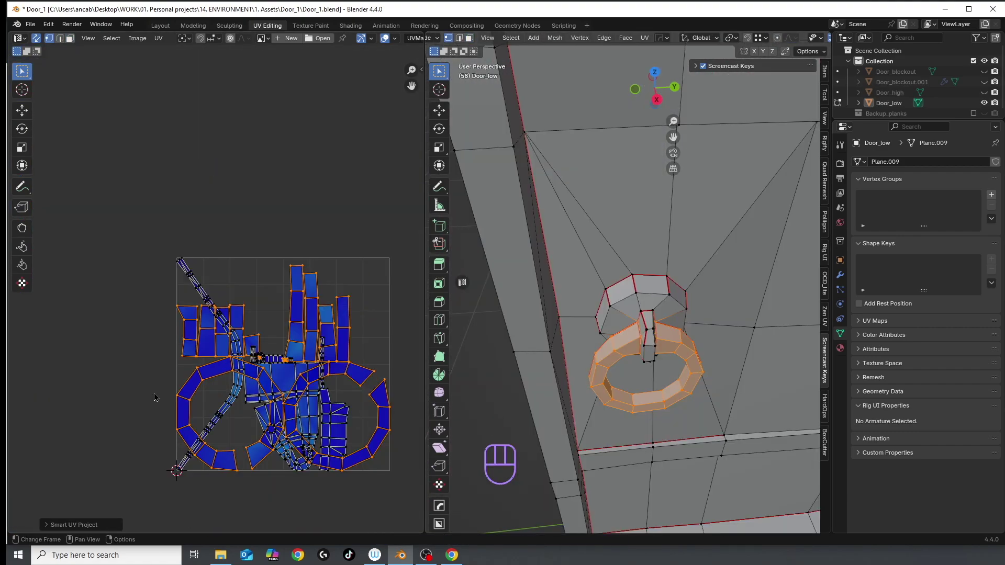
pyautogui.press('2')
pyautogui.scroll(5, 656, 281)
pyautogui.keyDown('shift'); pyautogui.moveTo(681, 293); pyautogui.dragTo(656, 281, button='middle'); pyautogui.keyUp('shift')
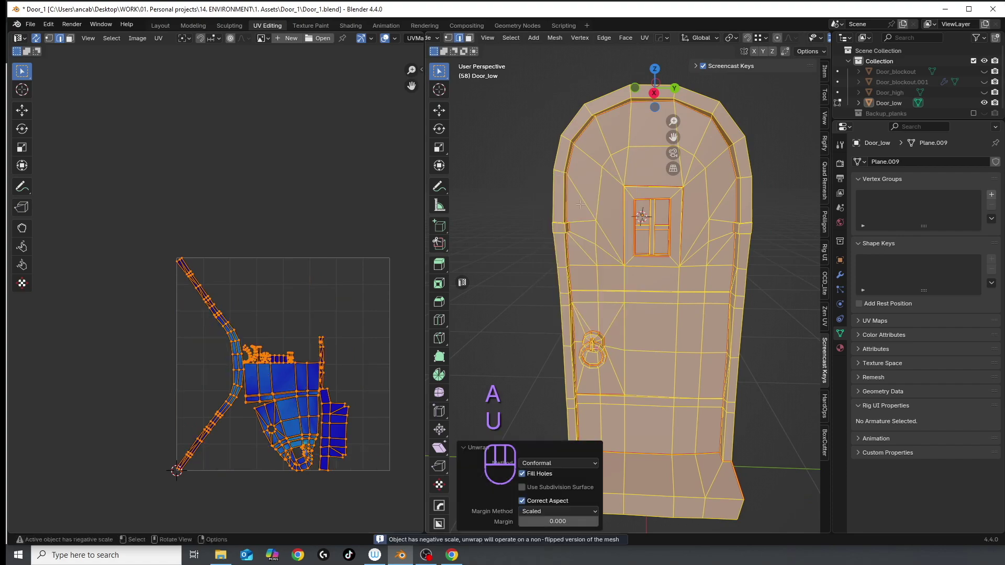
pyautogui.scroll(5, 199, 307)
pyautogui.scroll(3, 199, 307)
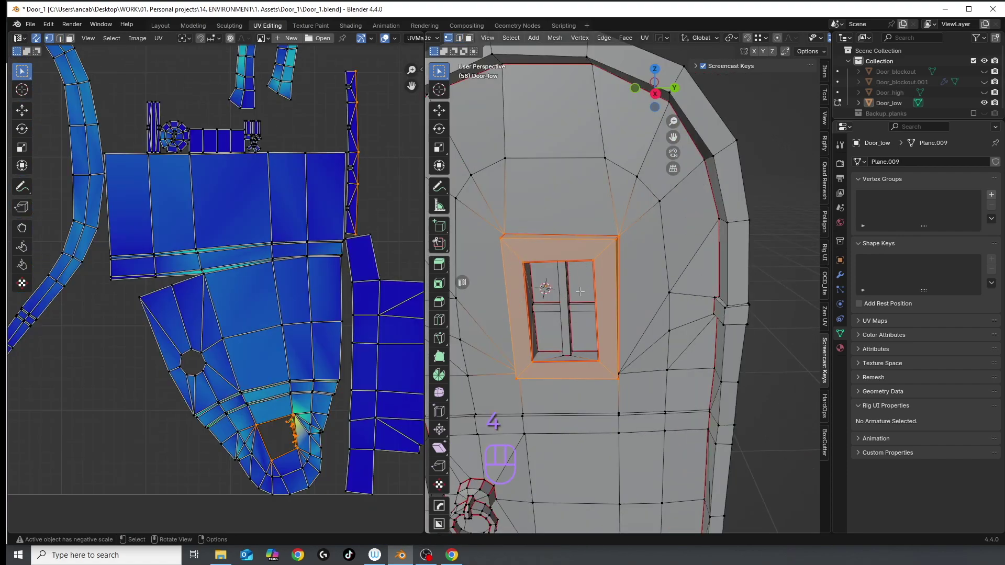
# Pick a vertex near the door window and cancel a trial move of it
pyautogui.press('g')
pyautogui.press('Escape')
pyautogui.press('1')
pyautogui.click(702, 330)
pyautogui.press('g')
pyautogui.press('Escape')
pyautogui.scroll(-3, 726, 334)
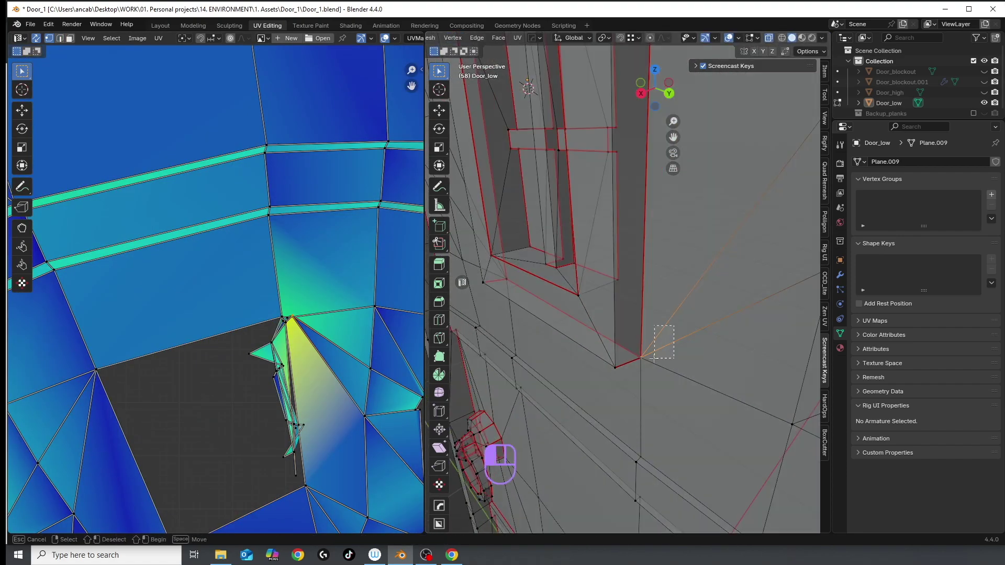
# Select the entire door mesh and unwrap it again
pyautogui.press('a')
pyautogui.press('u')
pyautogui.click(623, 356)
pyautogui.scroll(3, 286, 336)
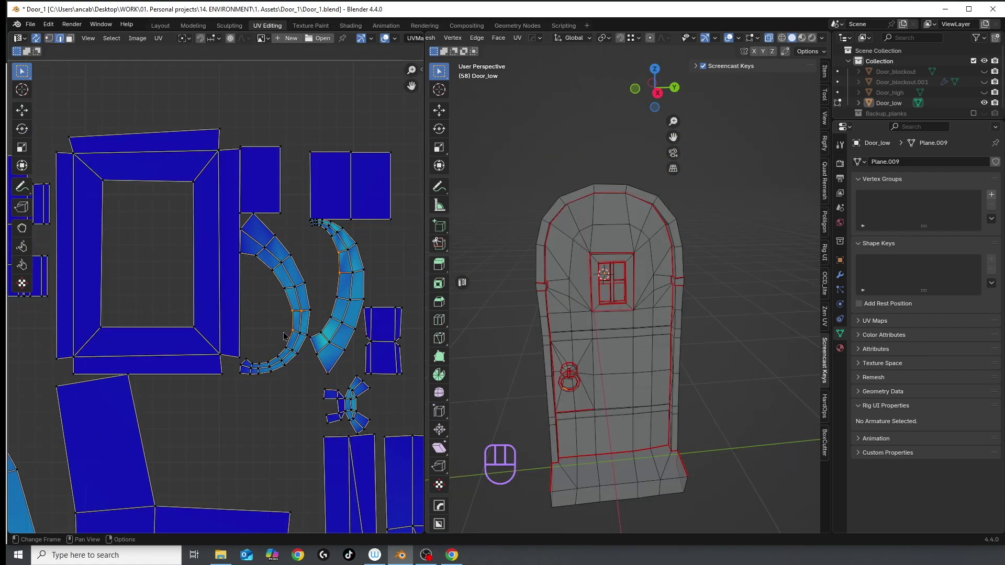
pyautogui.scroll(-6, 284, 336)
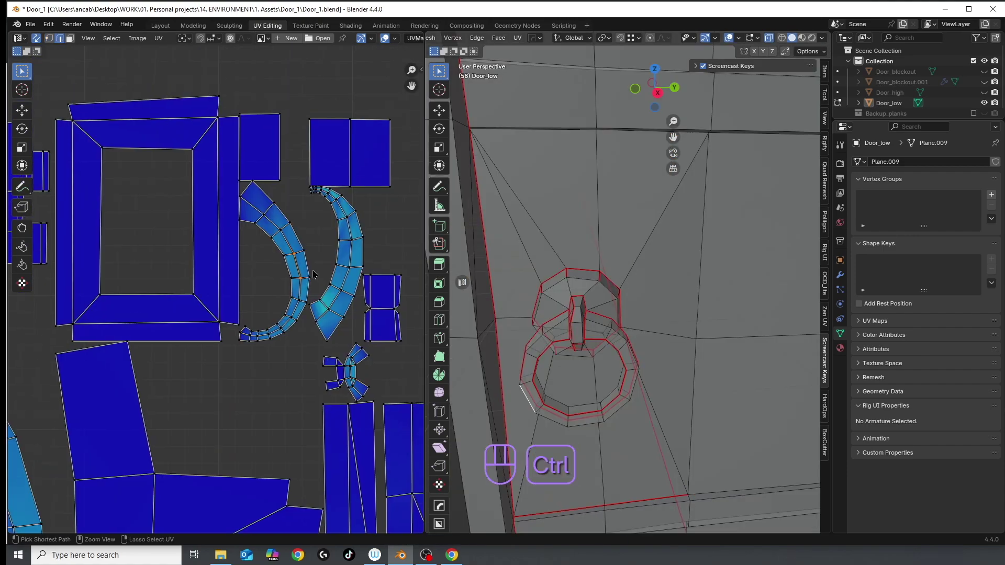
# Mark an edge loop around the linked door-knocker ring as sharp
pyautogui.hotkey('ctrl', 'l')
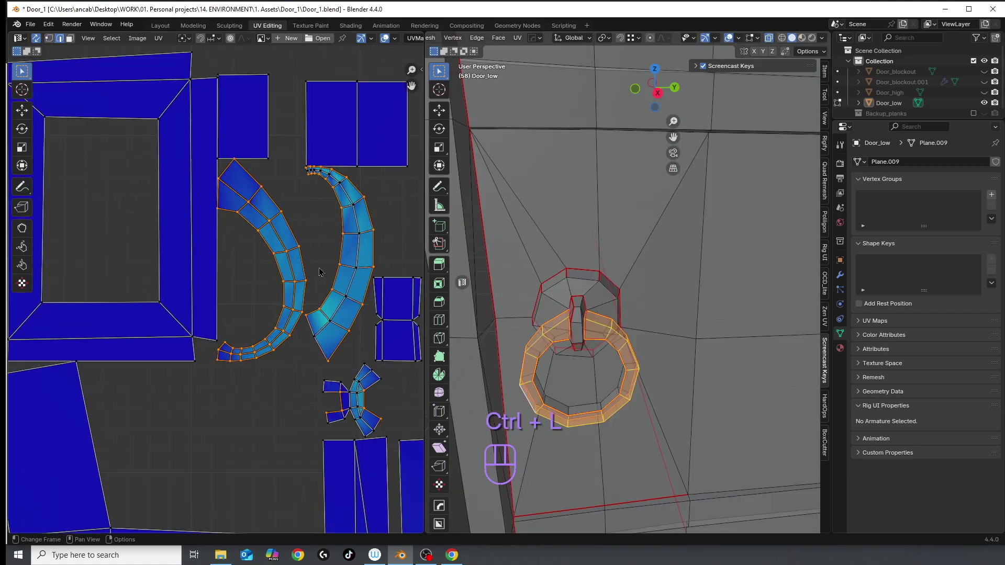
pyautogui.scroll(2, 295, 315)
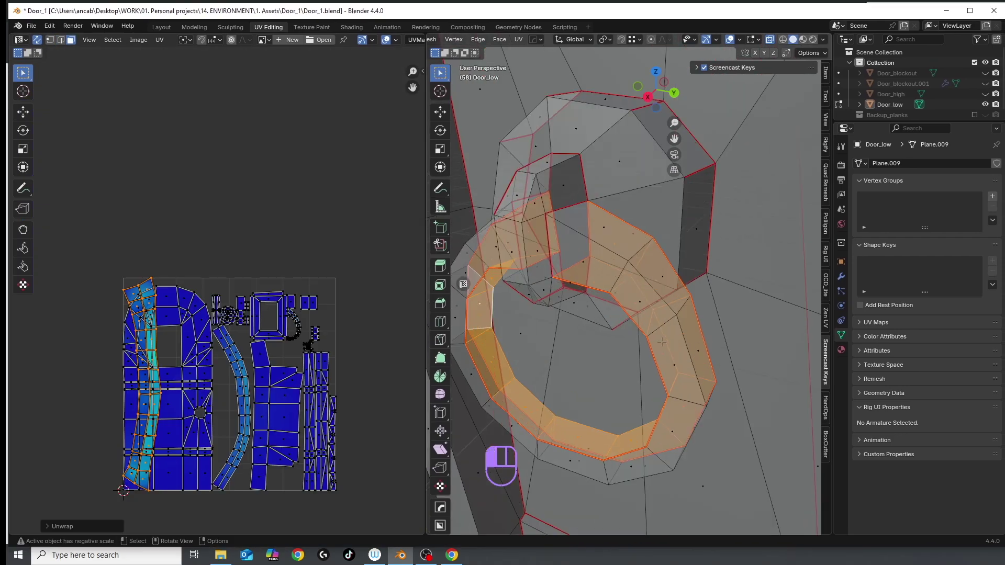
pyautogui.press('2')
pyautogui.hotkey('alt', 'r')
pyautogui.rightClick(640, 439)
pyautogui.click(640, 439)
pyautogui.moveTo(640, 439); pyautogui.dragTo(632, 382, button='middle')
# Pack all of the door's UV islands with the UV-Packer add-on at padding 4.00
pyautogui.press('a')
pyautogui.press('u')
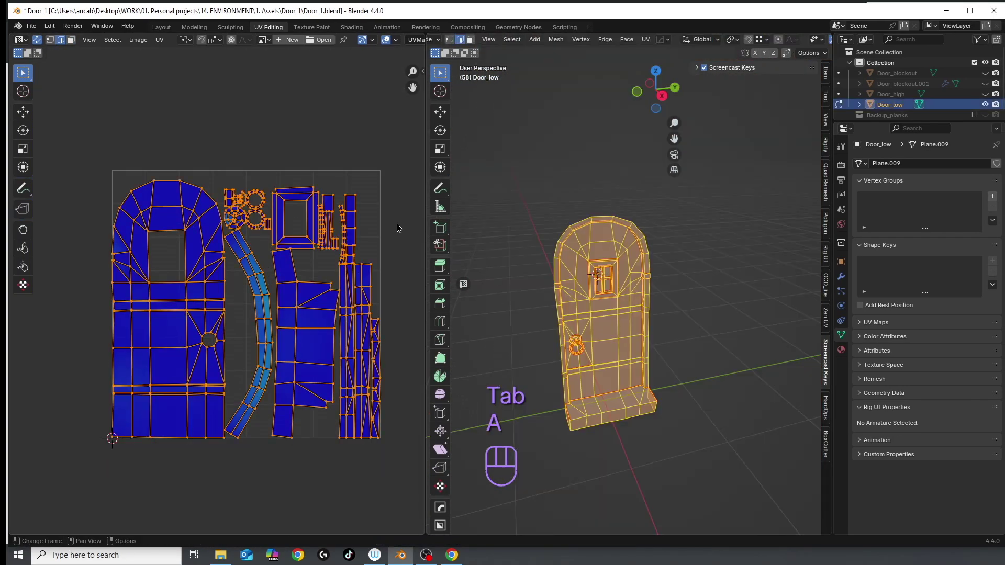
pyautogui.click(423, 70)
pyautogui.click(419, 188)
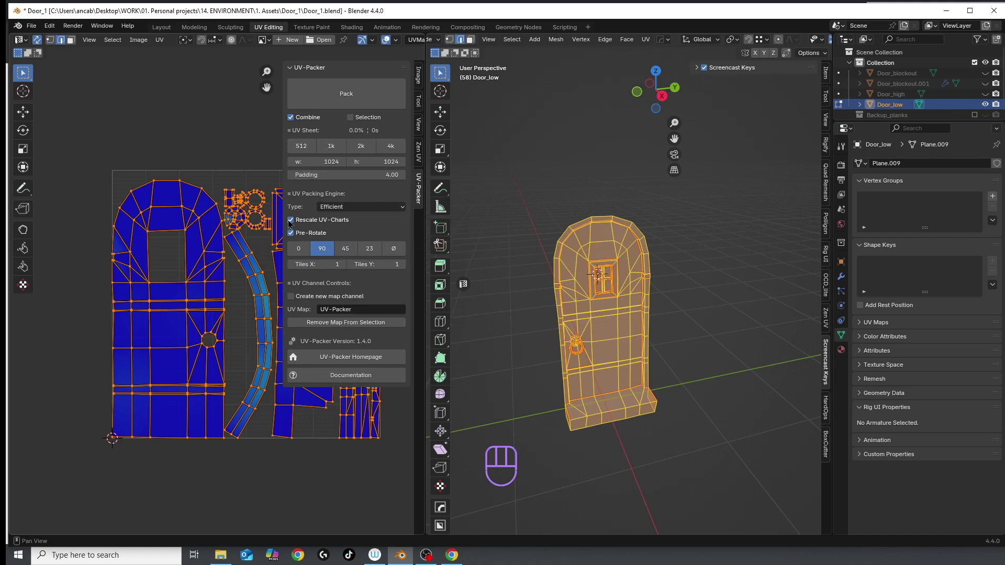
pyautogui.click(346, 94)
# Hide the UV side panel, return to Object Mode and deselect the door
pyautogui.press('n')
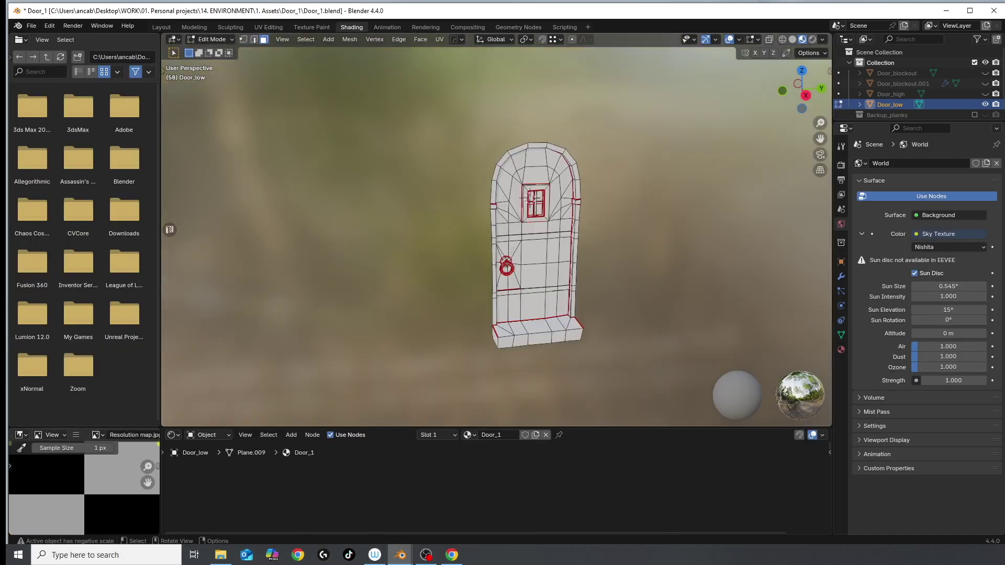
pyautogui.press('Tab')
pyautogui.scroll(6, 515, 185)
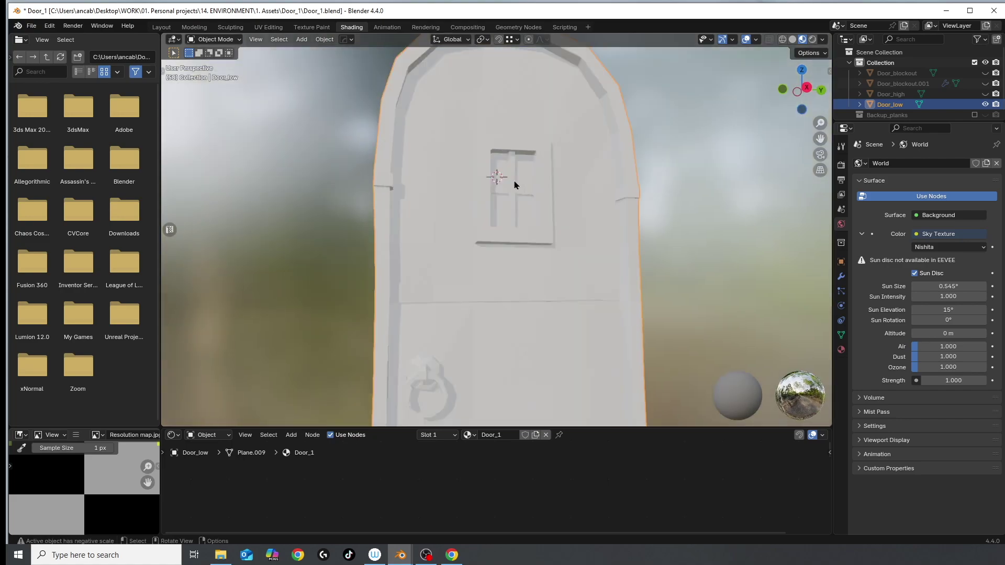
pyautogui.scroll(2, 548, 242)
pyautogui.hotkey('alt', 'a')
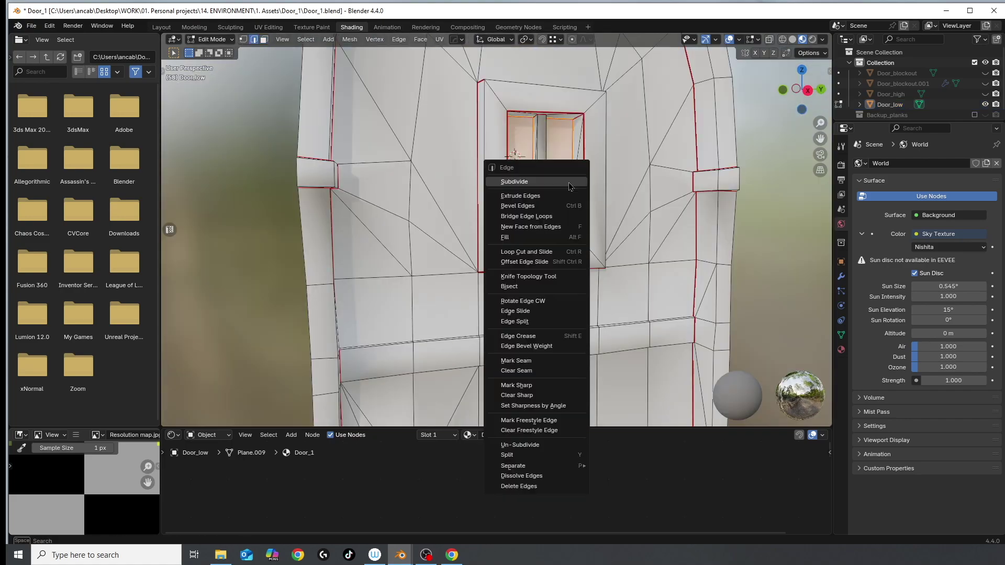
pyautogui.scroll(-5, 568, 231)
pyautogui.scroll(6, 477, 250)
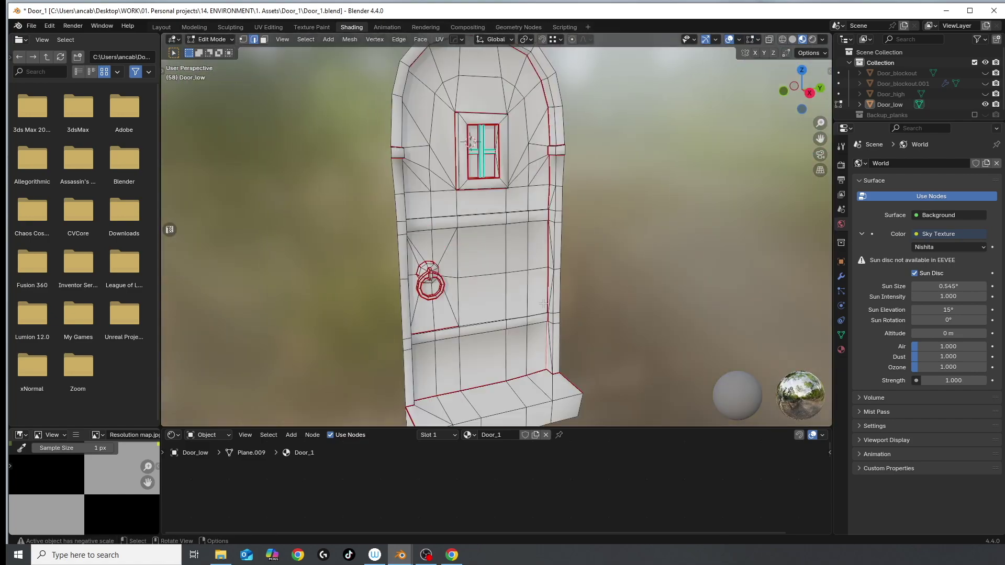
# Select the door's long side edge loop and view the door's lower part
pyautogui.keyDown('alt'); pyautogui.click(548, 304); pyautogui.keyUp('alt')
pyautogui.scroll(-3, 545, 303)
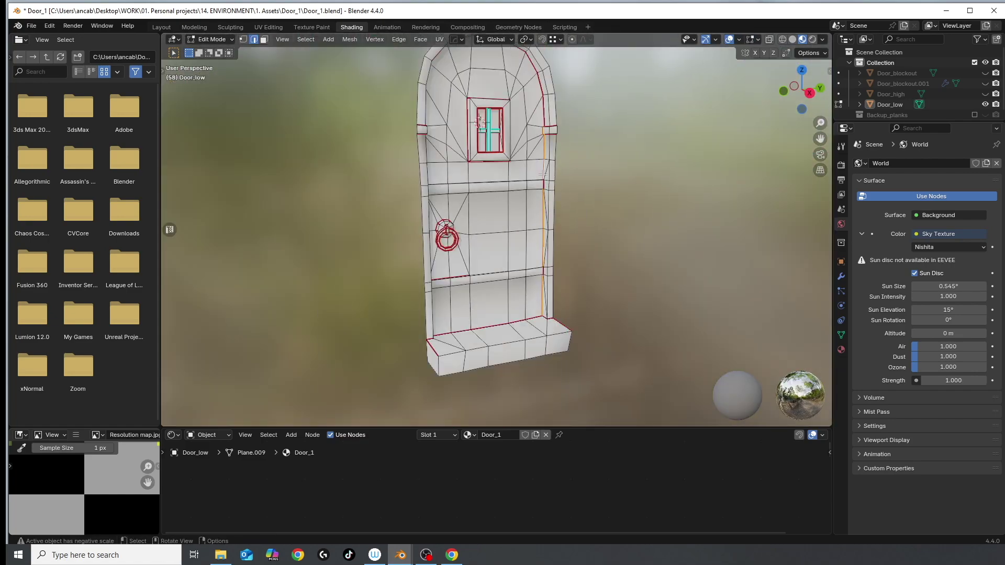
pyautogui.scroll(8, 545, 304)
pyautogui.scroll(-4, 524, 314)
pyautogui.moveTo(523, 314); pyautogui.dragTo(435, 304, button='middle')
# Toggle between Edit and Object Mode to check the door's edges
pyautogui.press('Tab')
pyautogui.scroll(-6, 461, 319)
pyautogui.press('Tab')
pyautogui.scroll(-3, 471, 159)
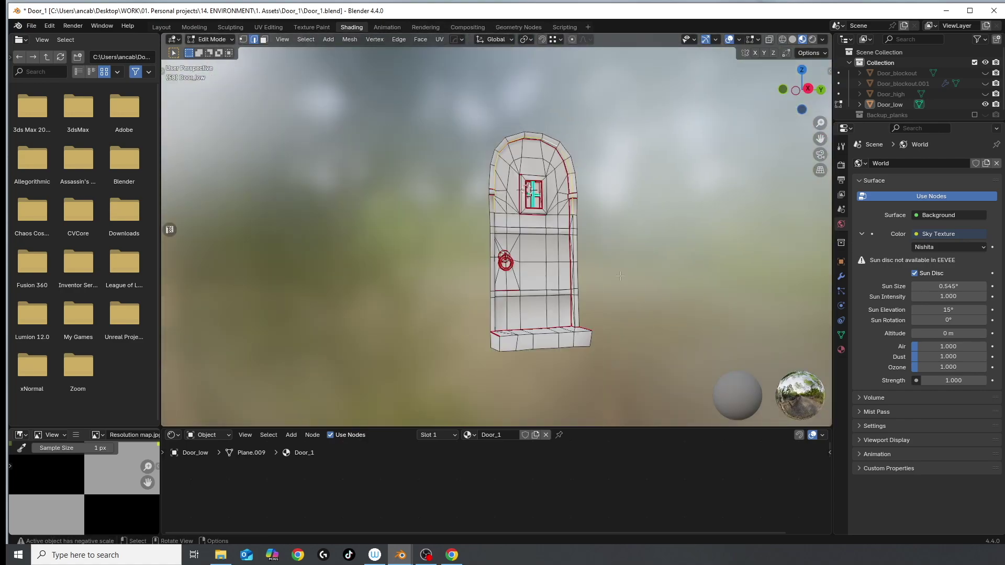
pyautogui.scroll(5, 471, 183)
pyautogui.moveTo(471, 210); pyautogui.dragTo(469, 265, button='middle')
pyautogui.press('Tab')
pyautogui.scroll(-3, 500, 272)
pyautogui.press('Tab')
pyautogui.scroll(5, 500, 272)
pyautogui.press('Tab')
pyautogui.press('Tab')
pyautogui.scroll(-4, 468, 265)
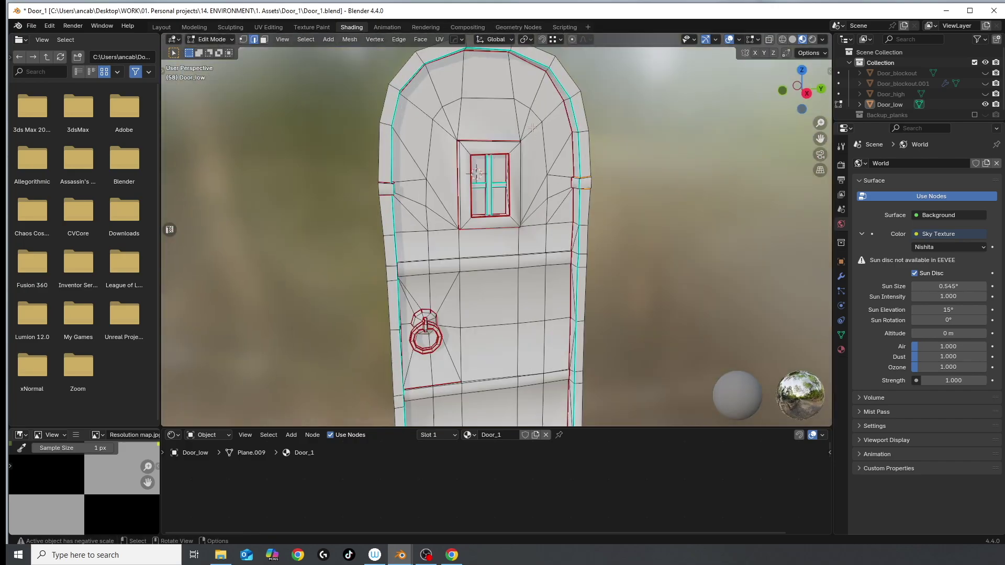
pyautogui.press('Tab')
pyautogui.scroll(-4, 569, 224)
pyautogui.press('Tab')
pyautogui.scroll(6, 570, 224)
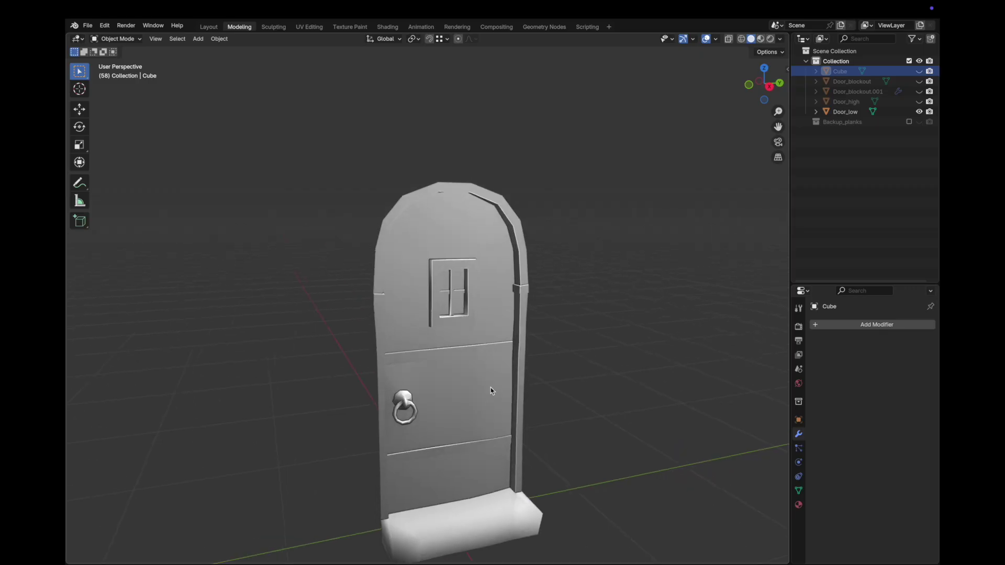
# Switch to Material Preview to show the turquoise wood planks, iron bands and stone step
pyautogui.scroll(-2, 494, 377)
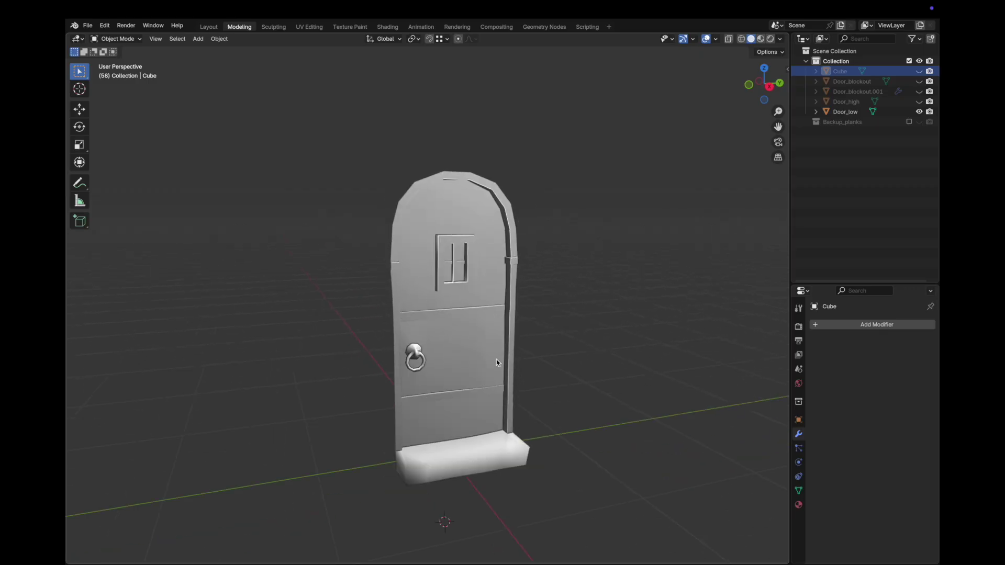
pyautogui.click(762, 39)
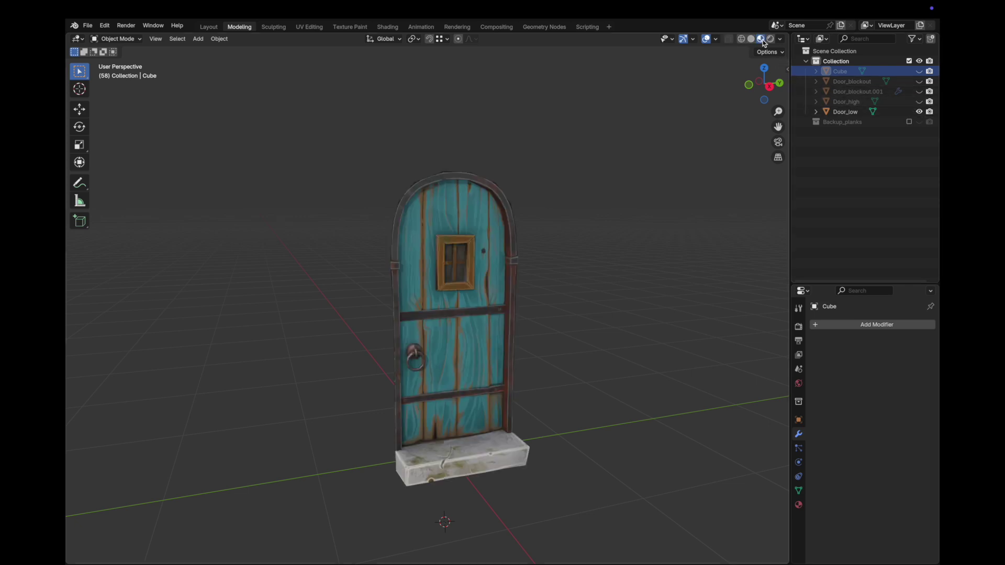
pyautogui.scroll(3, 543, 284)
pyautogui.scroll(-3, 548, 306)
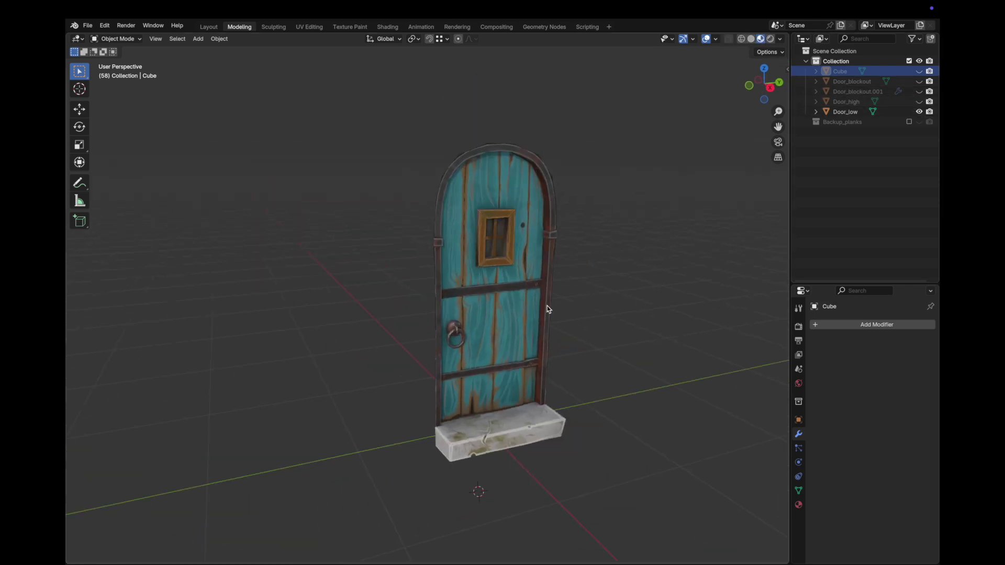